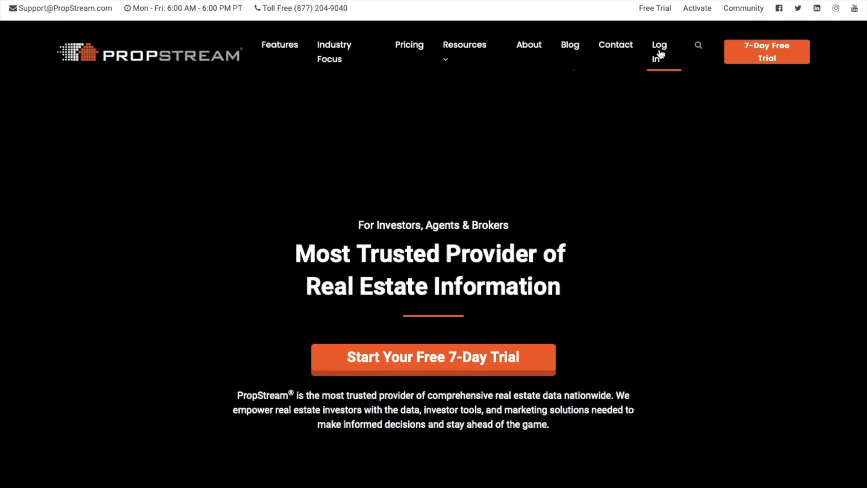
left_click(659, 54)
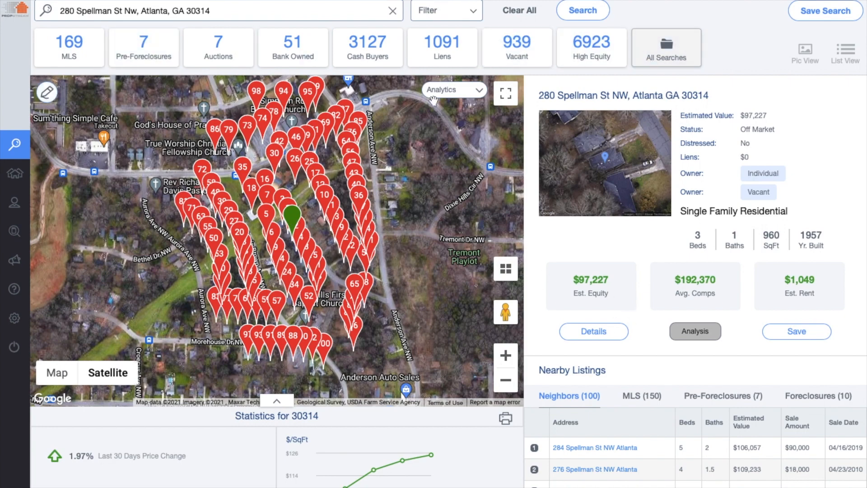
left_click(602, 336)
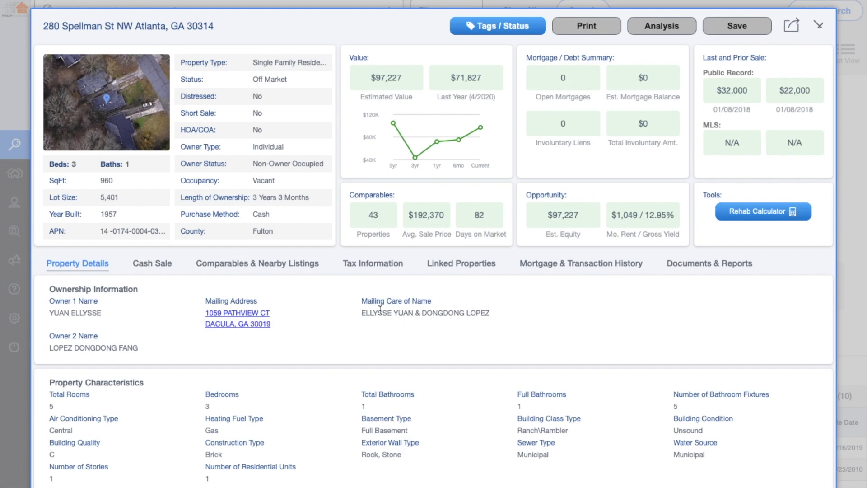
left_click(277, 265)
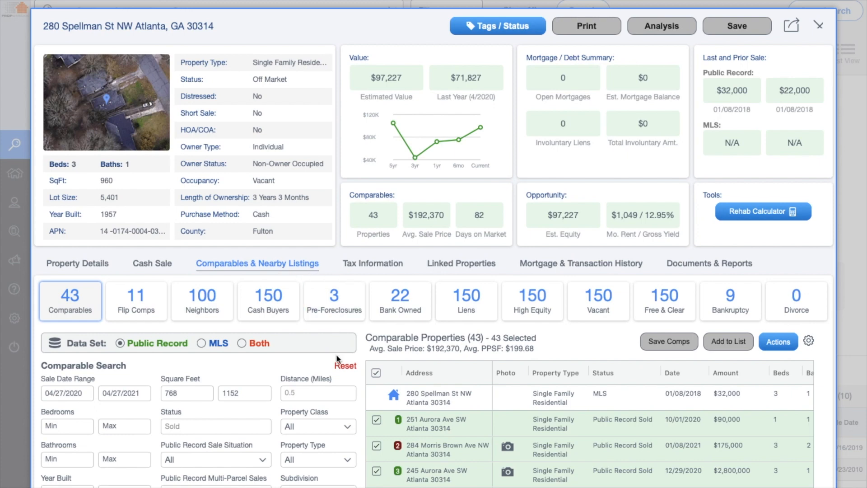
scroll(336, 354, "down", 3)
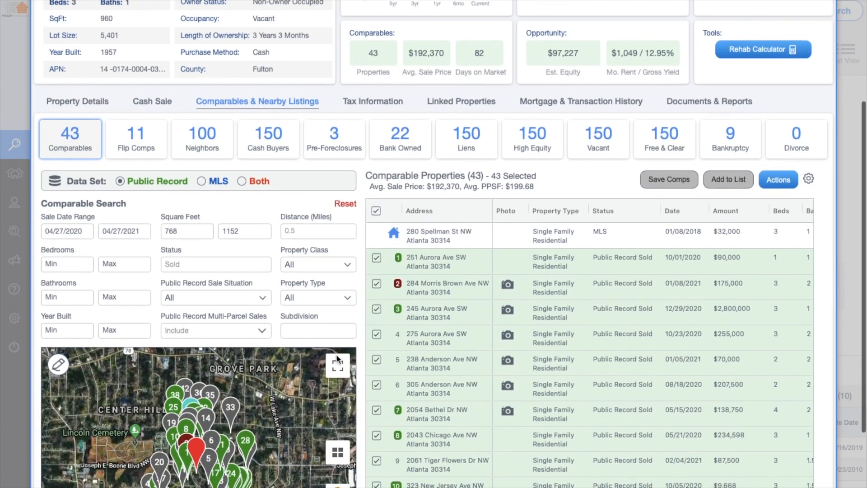
Set the comparables Data Set to Both (Public Record and MLS), listing 71 comps
scroll(336, 357, "down", 1)
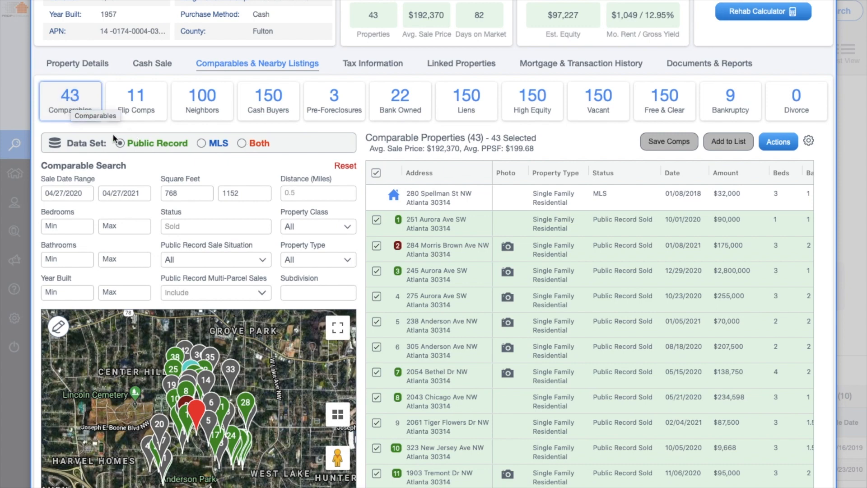
left_click(202, 143)
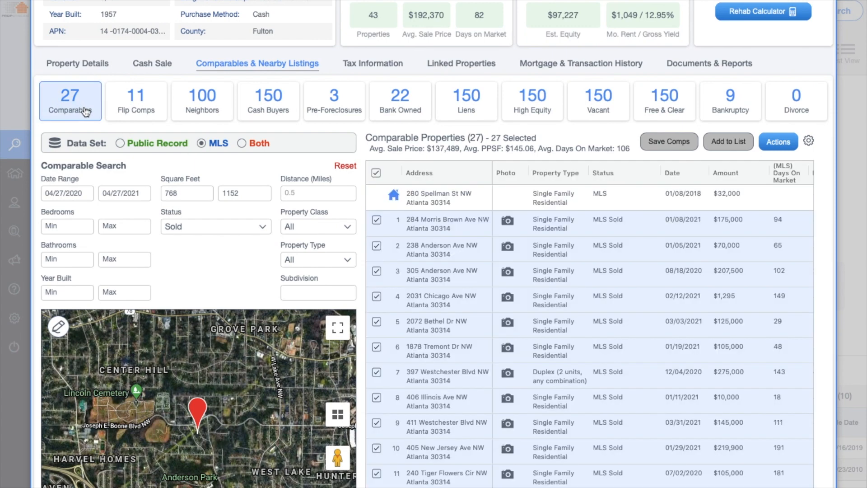
left_click(242, 143)
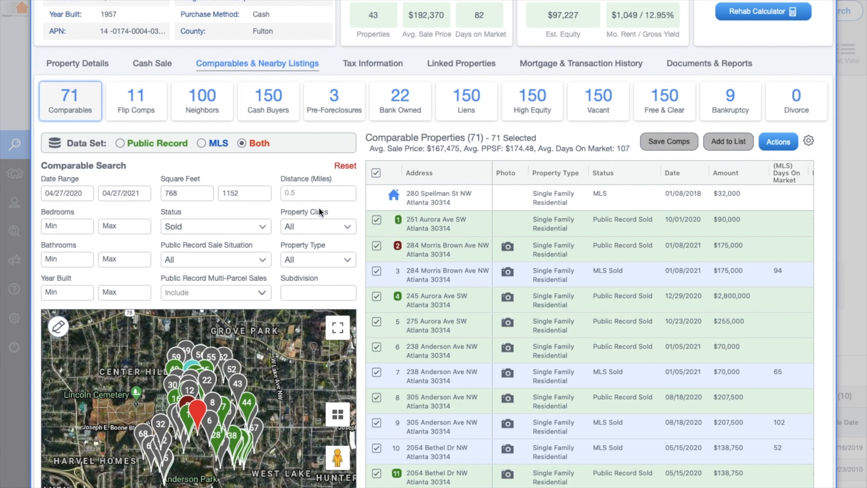
Set the comparables start date to 10/27/2020, narrowing results to 37 comps
left_click(75, 192)
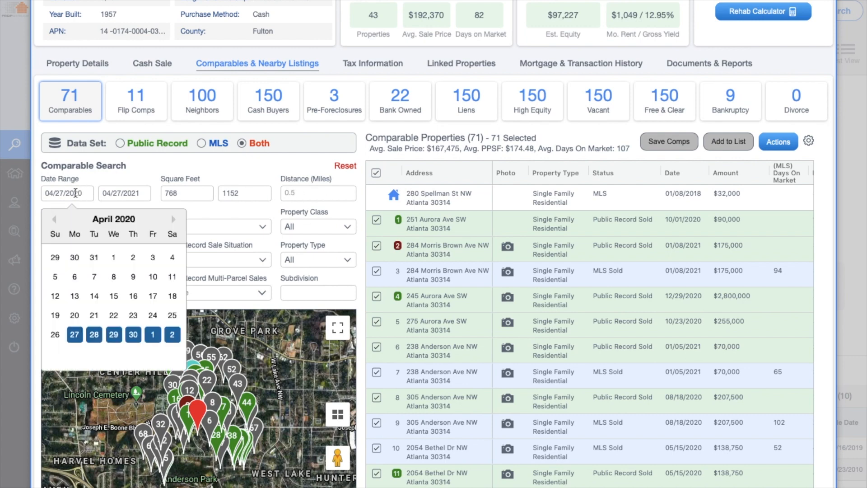
left_click(174, 223)
left_click(174, 222)
left_click(174, 222)
left_click(174, 222)
left_click(174, 222)
left_click(175, 223)
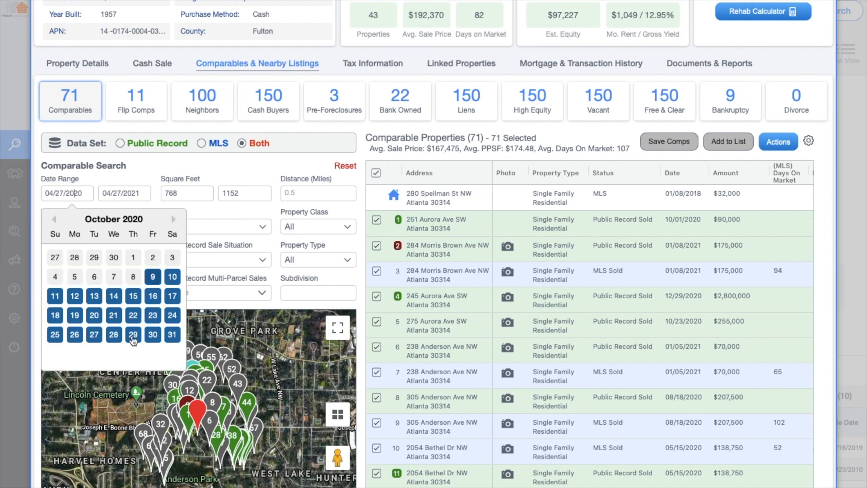
left_click(94, 335)
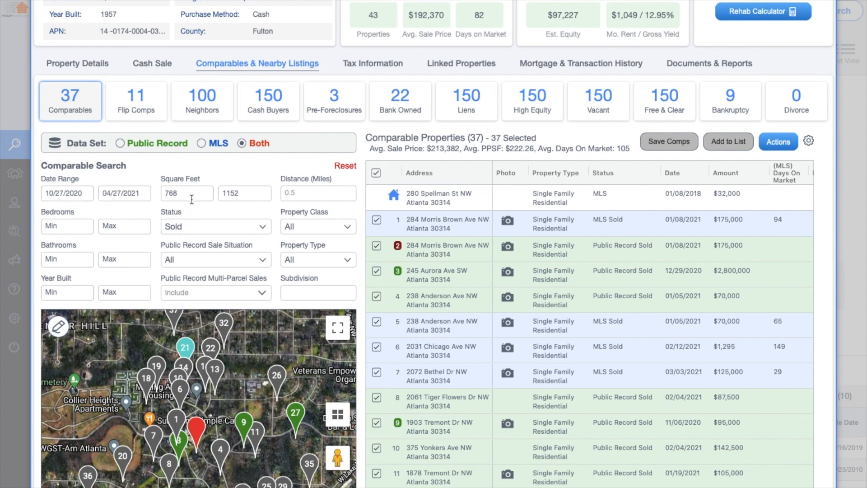
Limit comparables to homes built between 1947 and 1967
scroll(233, 198, "up", 3)
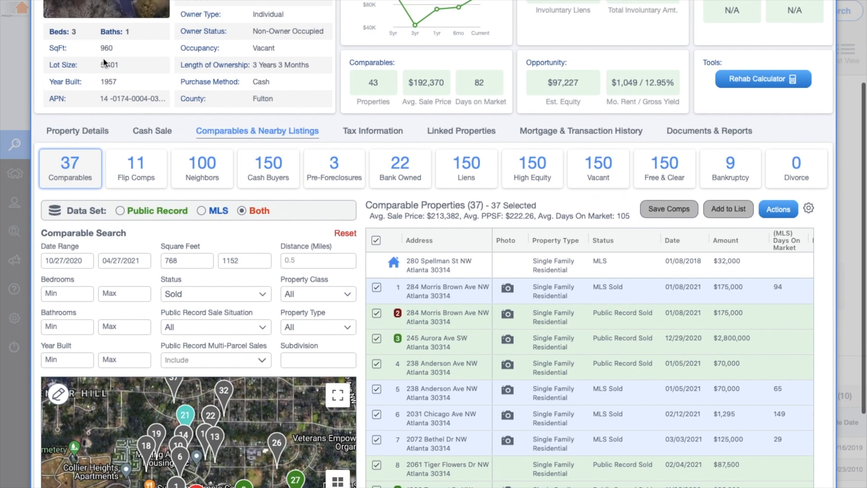
scroll(180, 194, "down", 3)
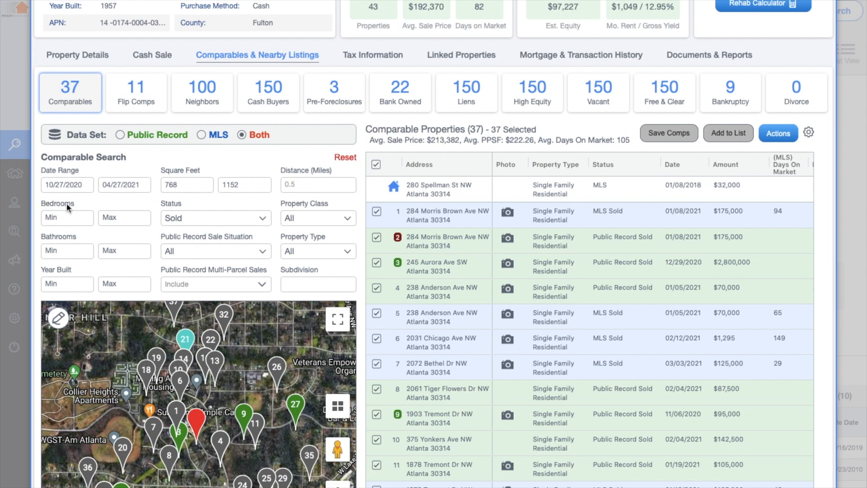
left_click(87, 283)
type("1947")
type("1967")
left_click(123, 265)
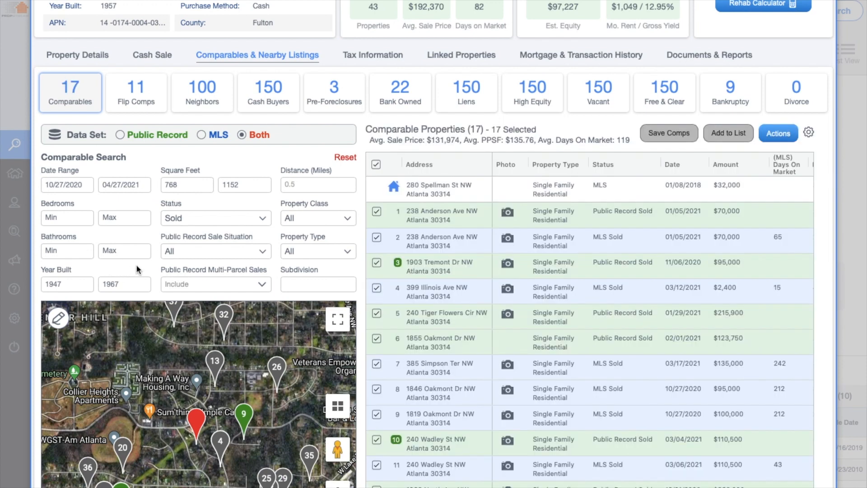
Restrict the comparable property type to Single Family
left_click(321, 219)
left_click(321, 219)
left_click(328, 254)
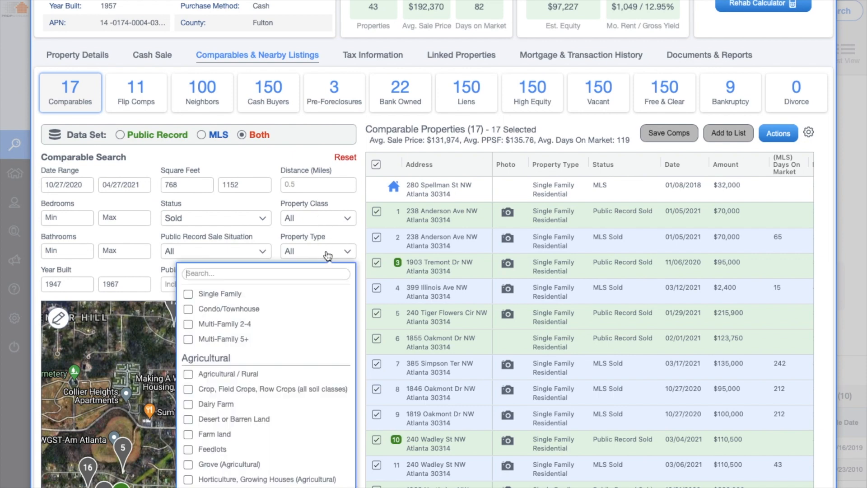
left_click(188, 294)
left_click(342, 253)
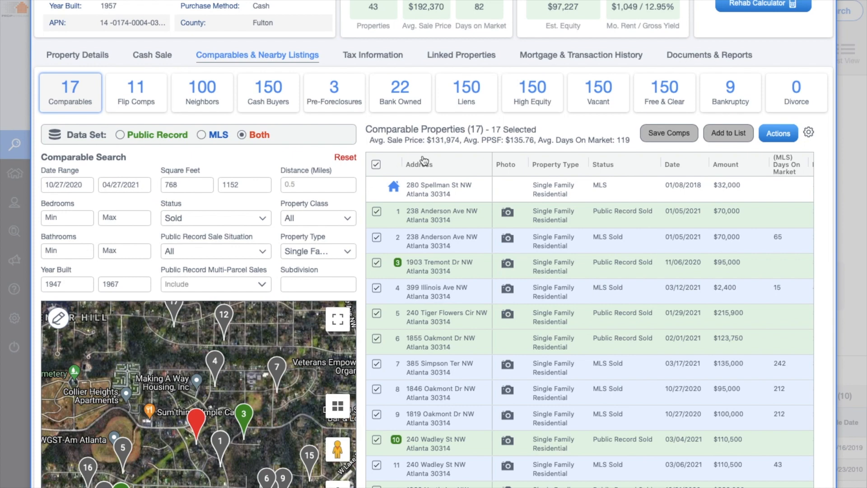
Confirm only Sold status is included and review the comparables summary line
left_click(266, 223)
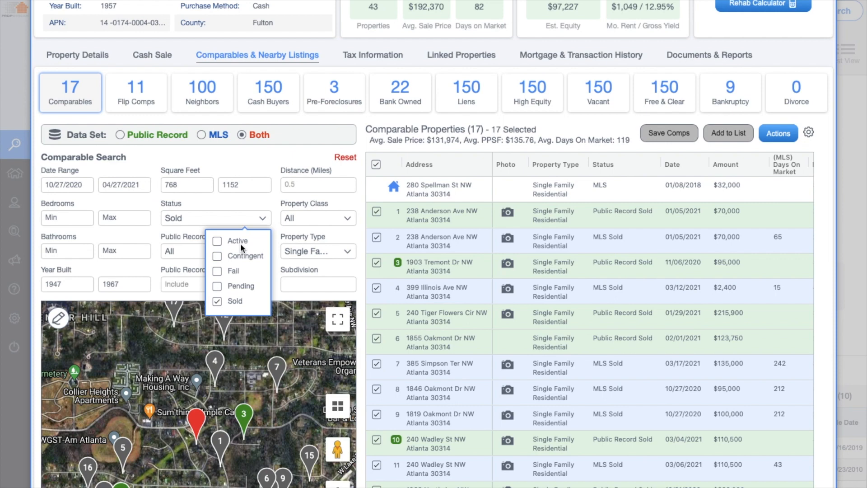
left_click(264, 220)
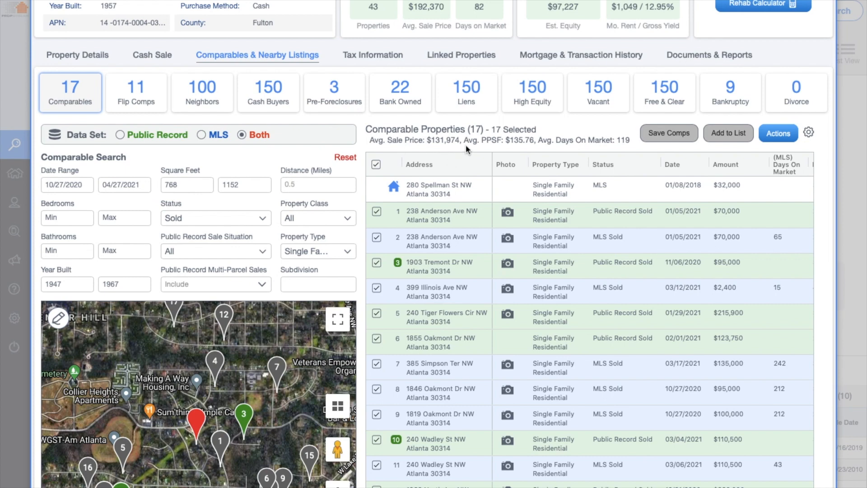
double_click(494, 140)
left_click_drag(539, 140, 632, 147)
left_click(632, 147)
scroll(618, 181, "up", 1)
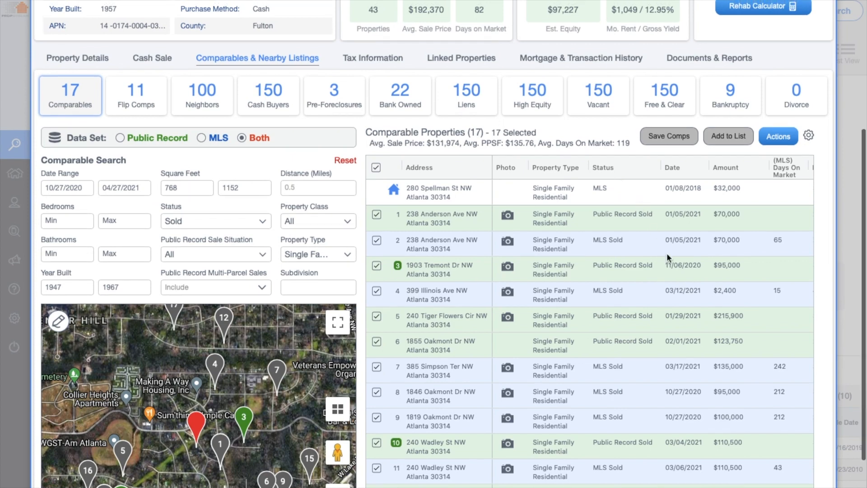
scroll(666, 253, "right", 5)
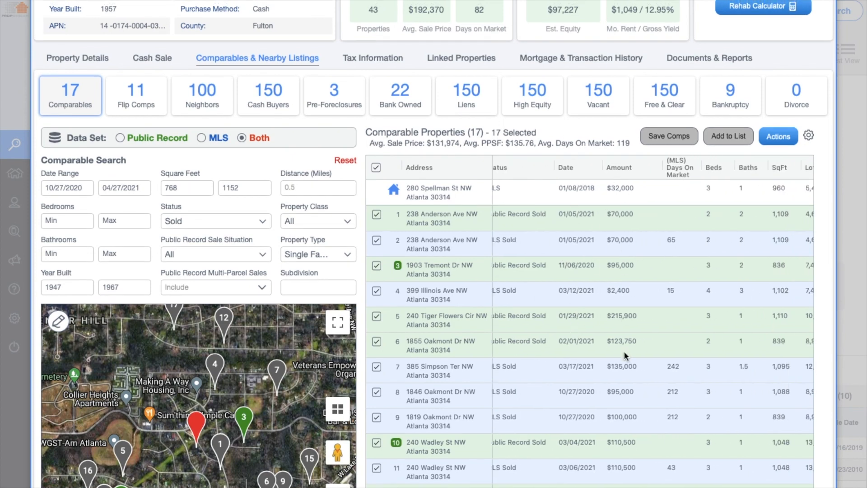
scroll(625, 351, "right", 3)
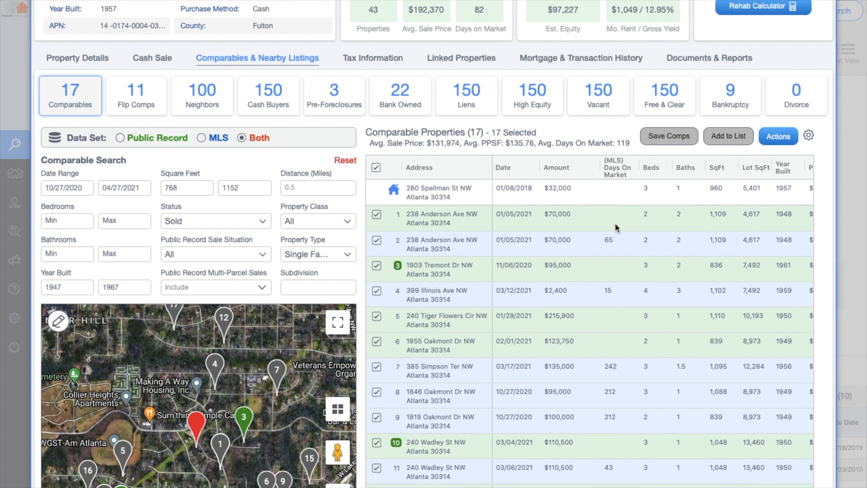
scroll(617, 223, "right", 3)
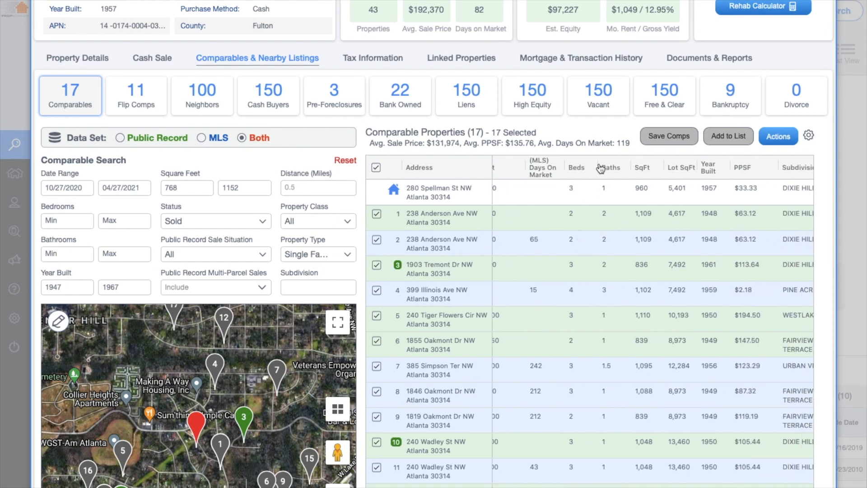
scroll(606, 254, "right", 5)
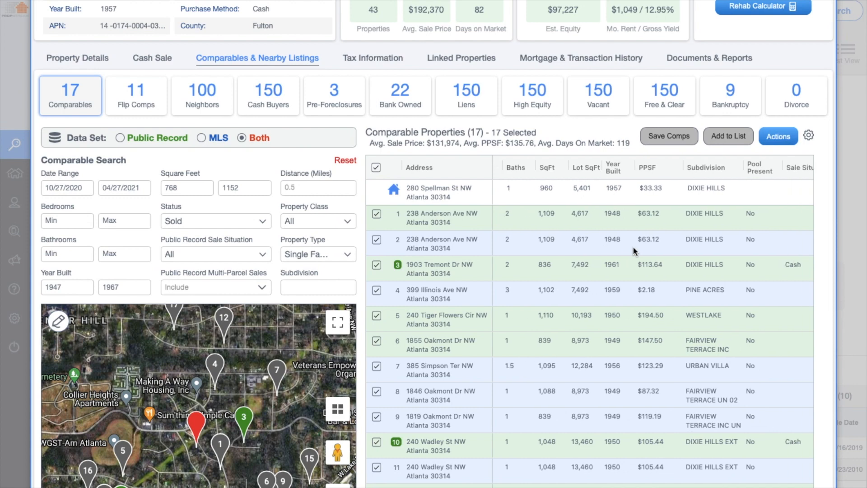
scroll(627, 249, "right", 1)
scroll(643, 251, "right", 4)
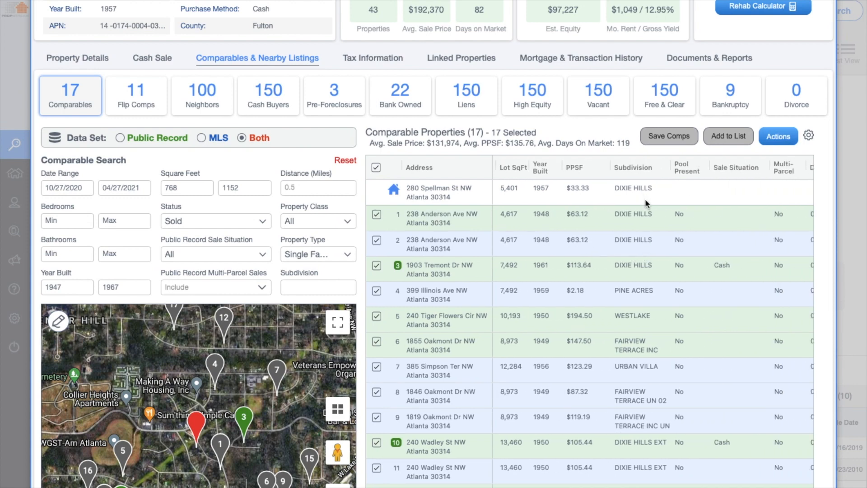
scroll(644, 356, "right", 2)
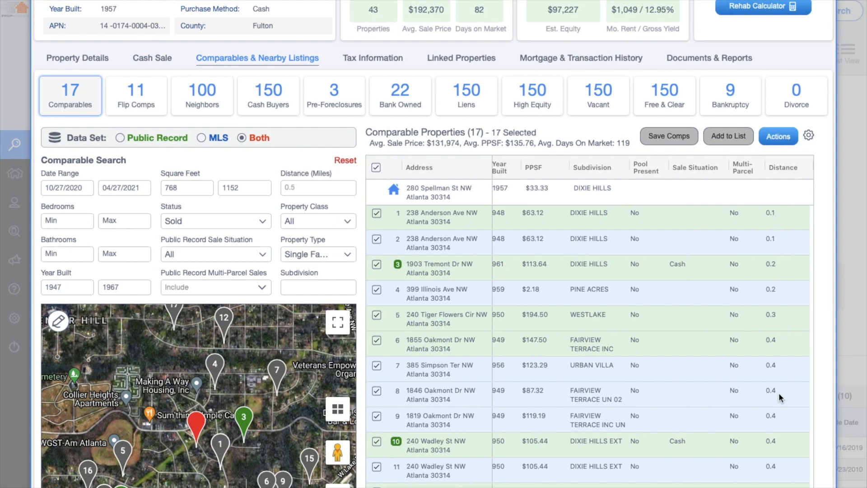
scroll(781, 471, "down", 3)
scroll(782, 471, "up", 10)
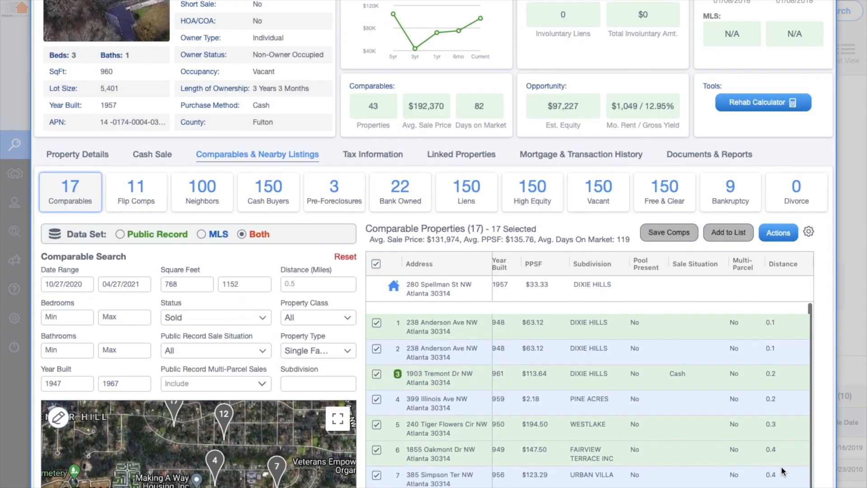
scroll(782, 471, "down", 10)
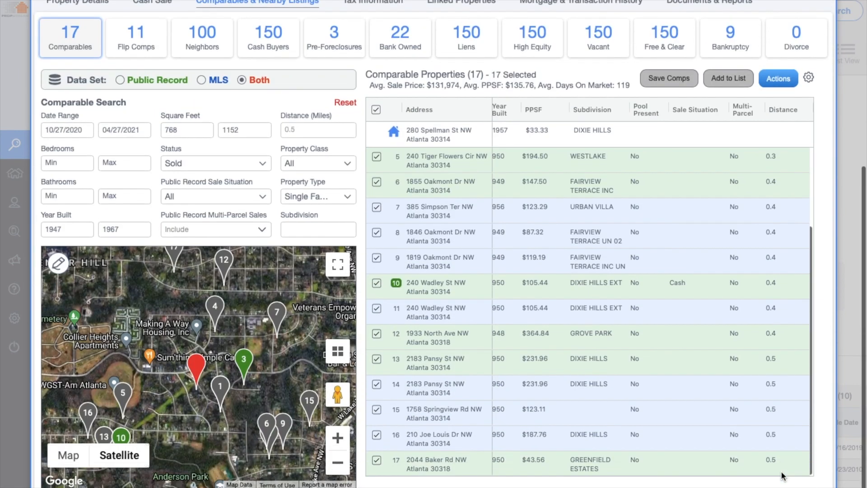
scroll(678, 311, "right", 5)
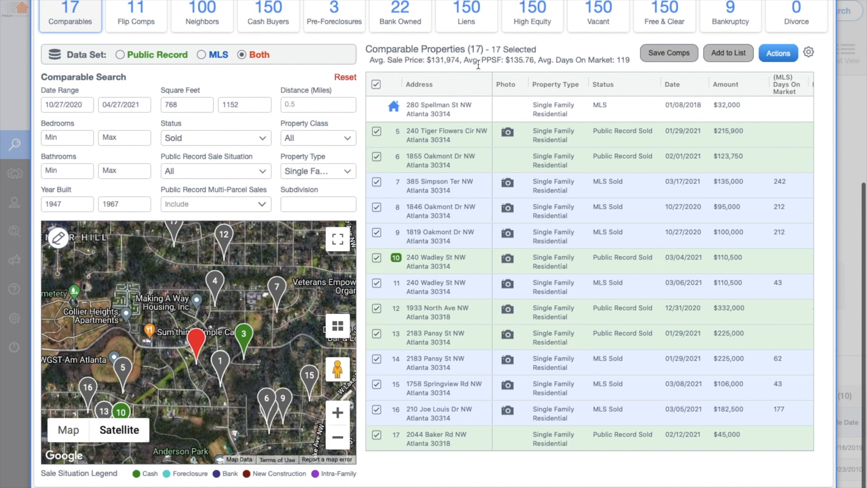
scroll(508, 264, "up", 4)
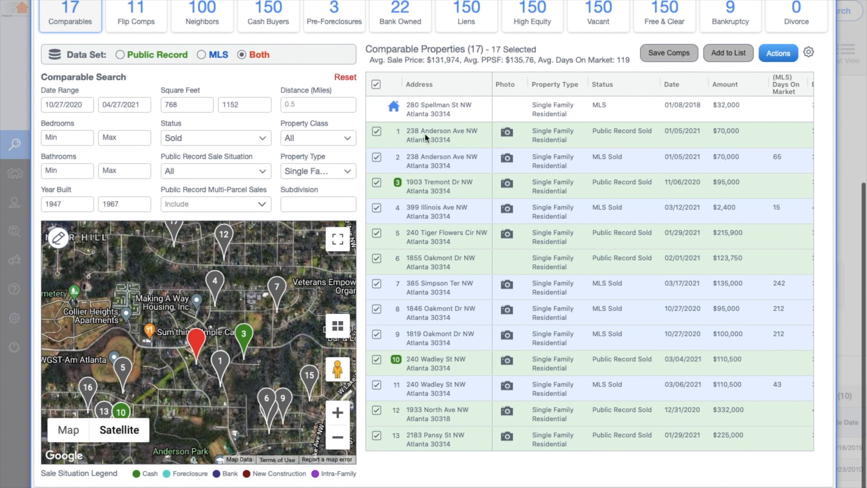
left_click(376, 158)
left_click(375, 131)
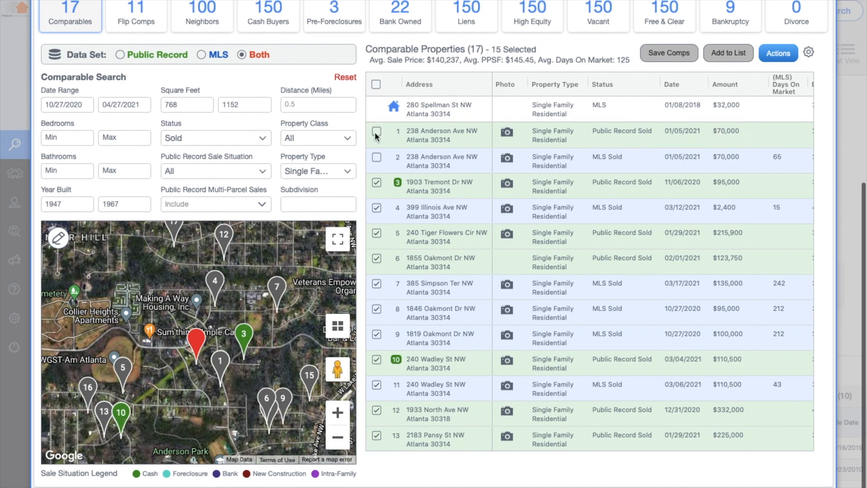
left_click(507, 133)
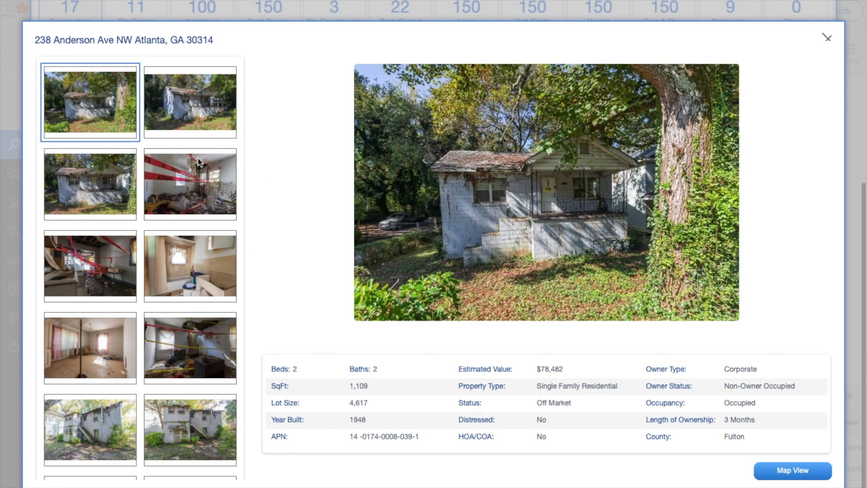
left_click(171, 191)
left_click(183, 244)
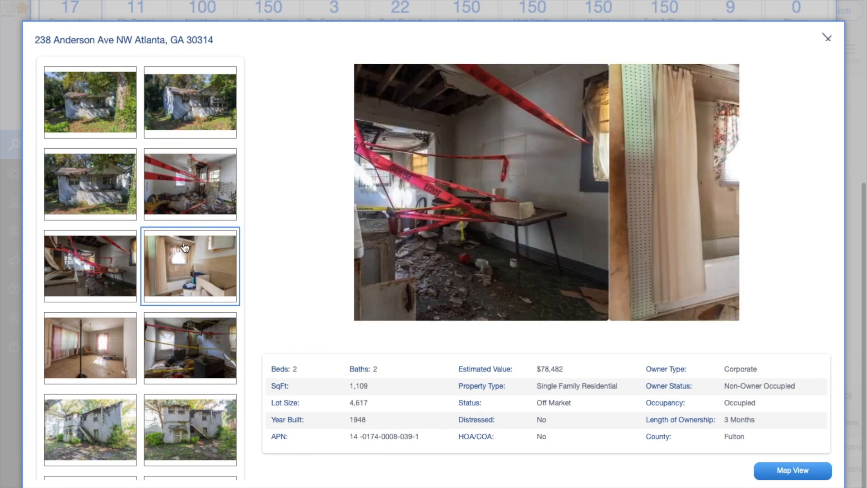
left_click(203, 347)
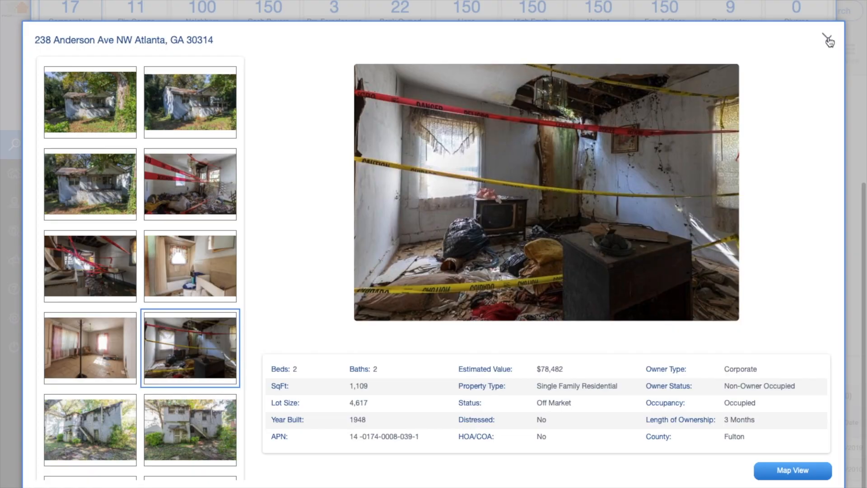
left_click(830, 39)
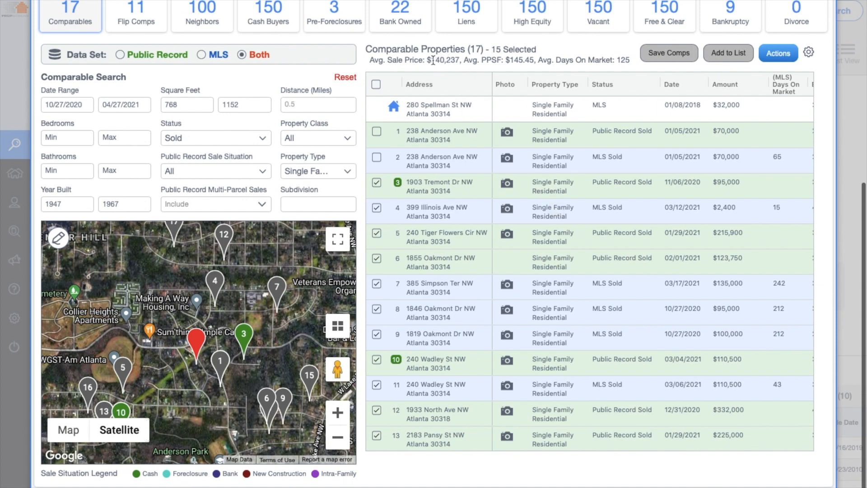
left_click_drag(384, 60, 452, 57)
left_click(624, 58)
left_click(375, 184)
scroll(681, 180, "right", 5)
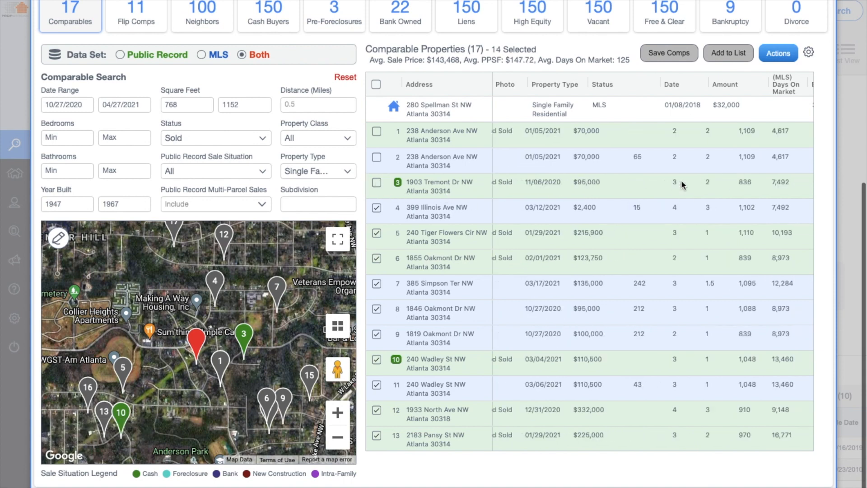
scroll(681, 180, "right", 5)
scroll(697, 184, "left", 10)
scroll(694, 188, "left", 4)
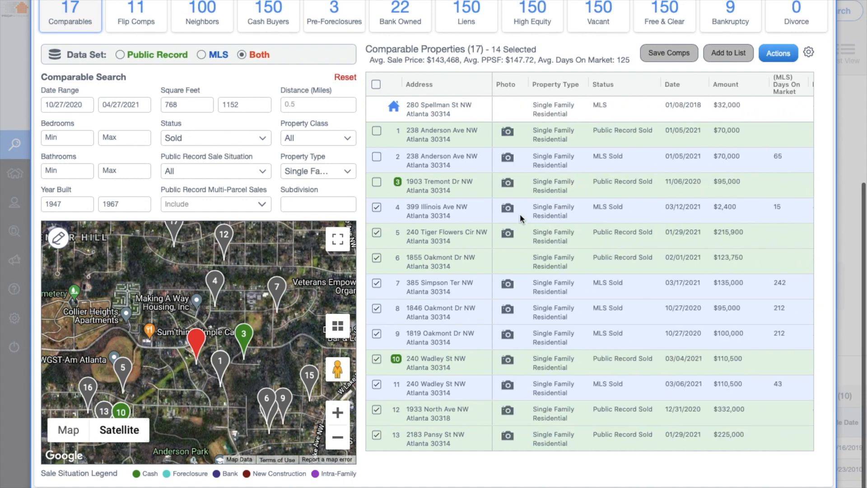
left_click(377, 208)
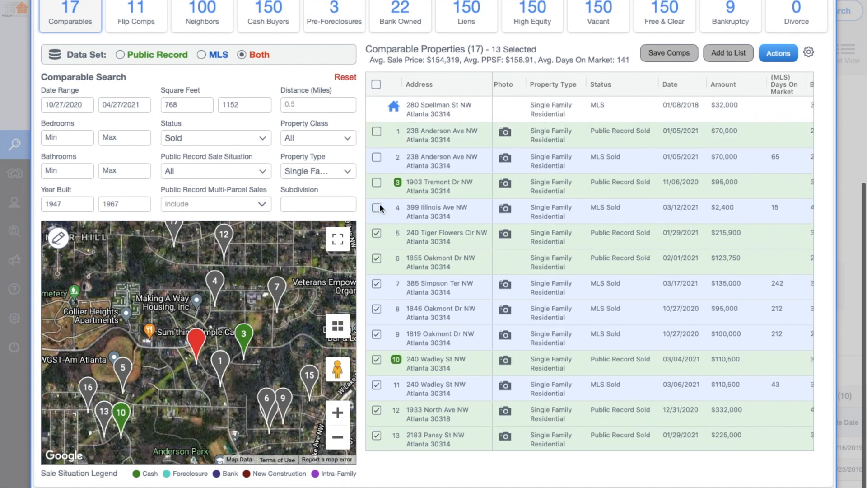
scroll(712, 210, "down", 1)
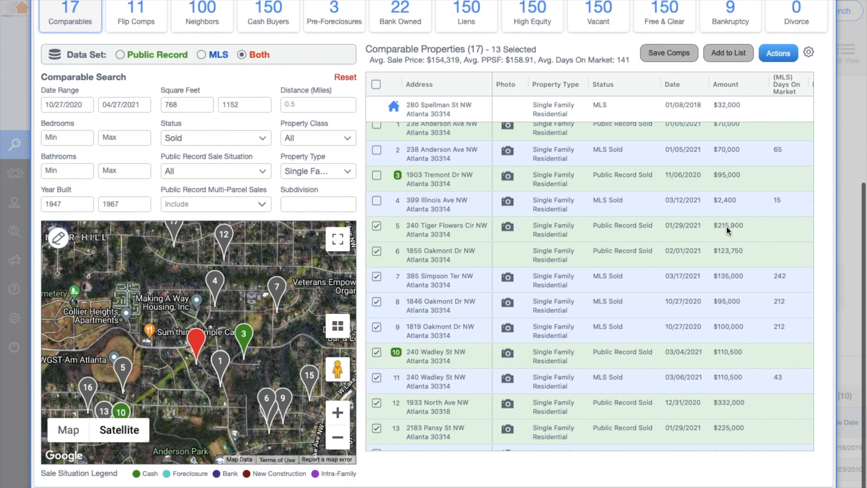
left_click(508, 228)
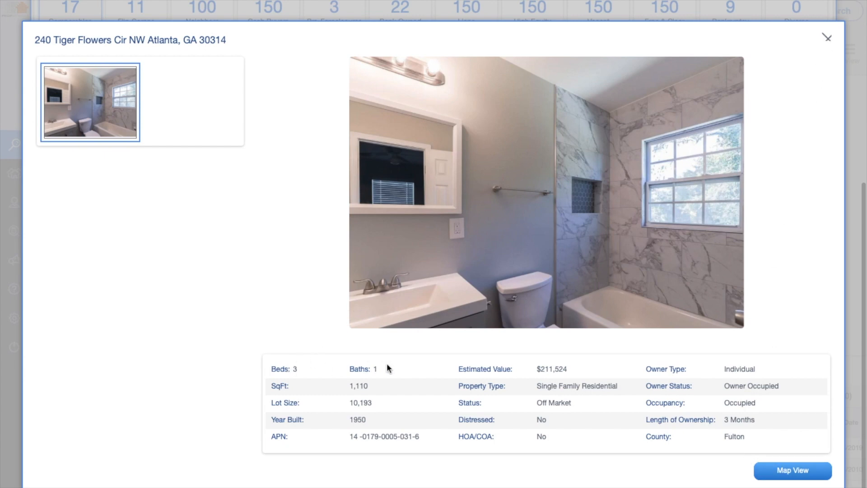
left_click(827, 37)
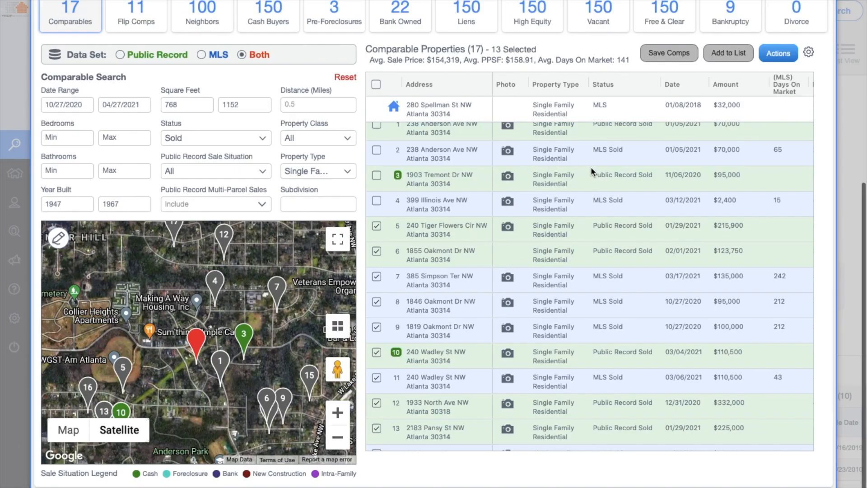
scroll(593, 179, "left", 3)
scroll(619, 183, "right", 10)
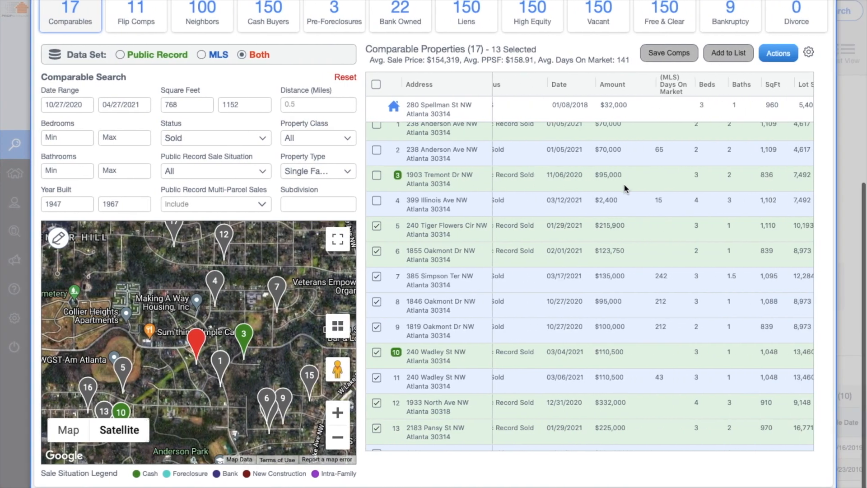
scroll(624, 183, "left", 5)
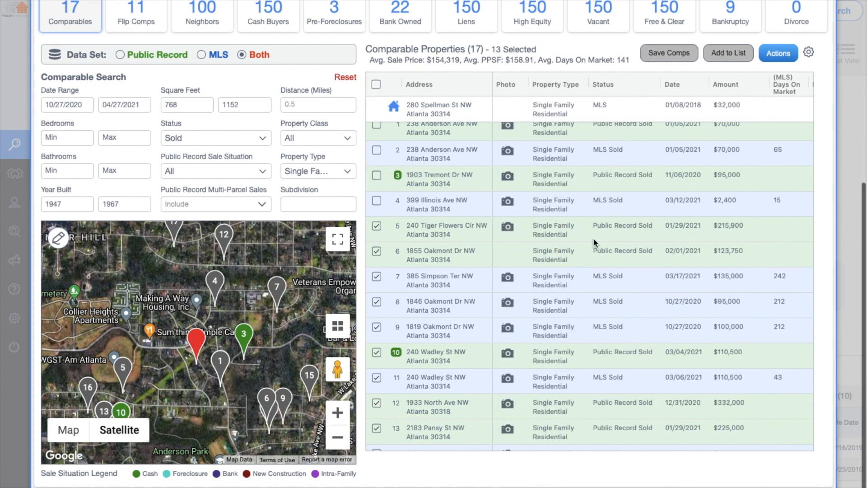
scroll(630, 234, "down", 3)
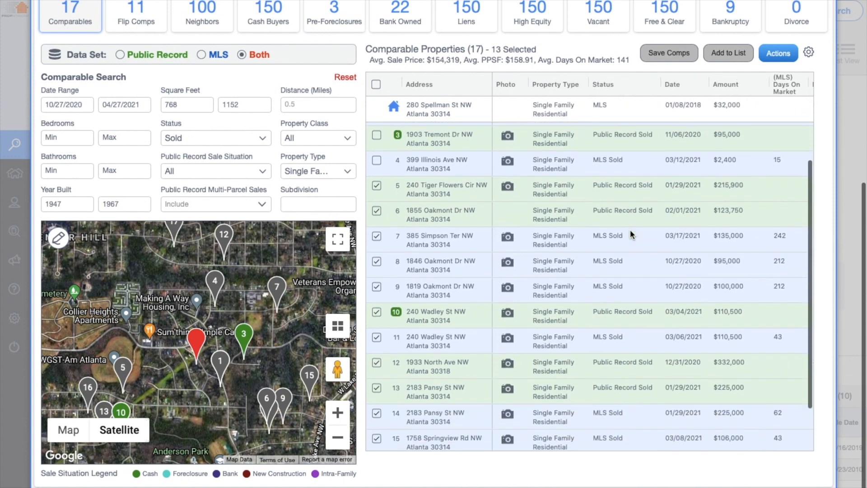
scroll(630, 229, "up", 1)
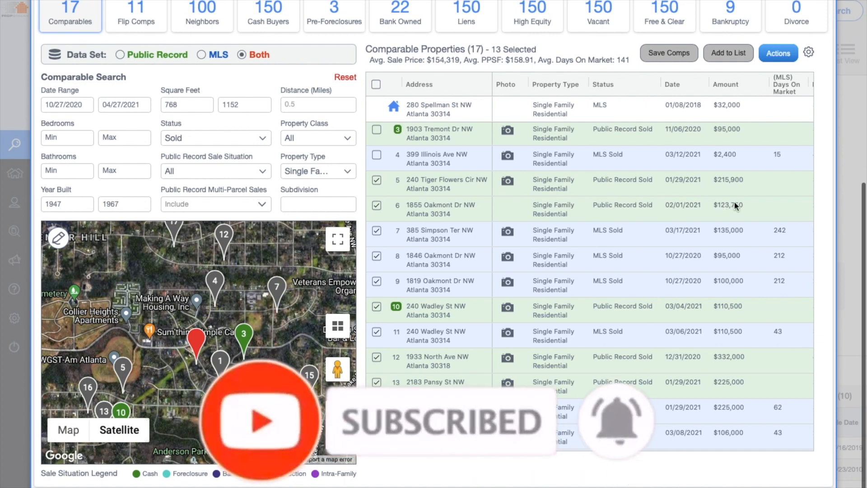
left_click(376, 206)
scroll(376, 209, "up", 2)
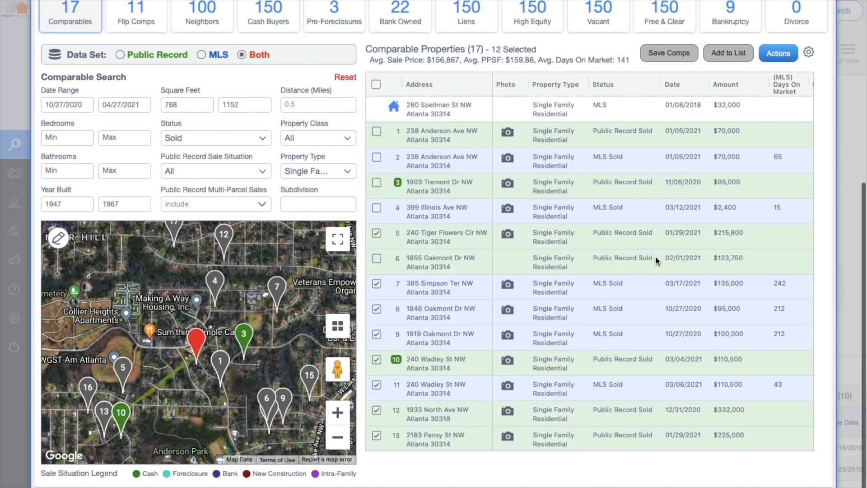
scroll(655, 260, "down", 4)
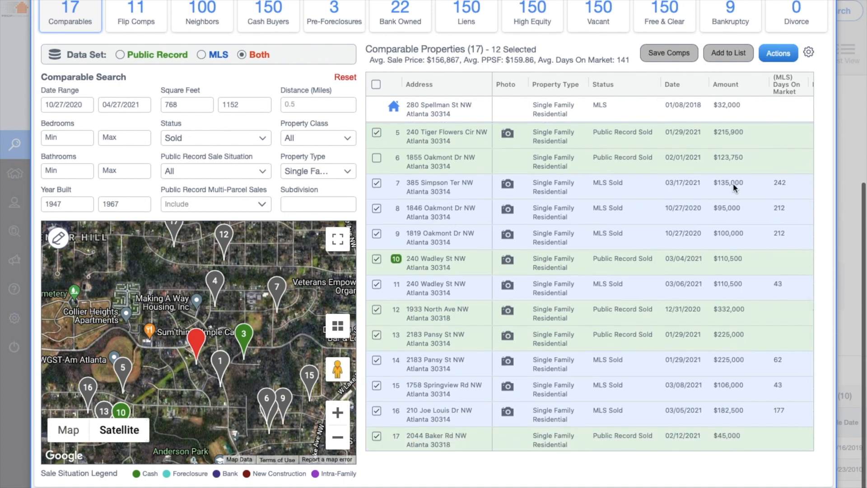
left_click(375, 184)
scroll(379, 217, "up", 3)
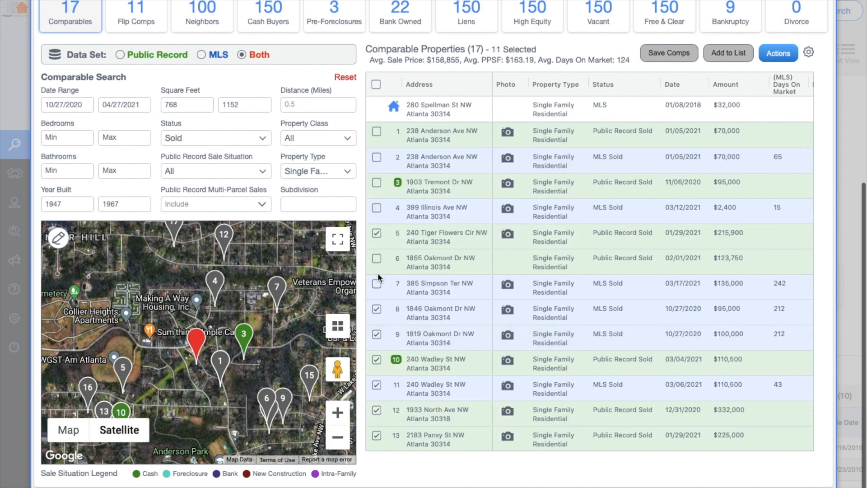
left_click(376, 307)
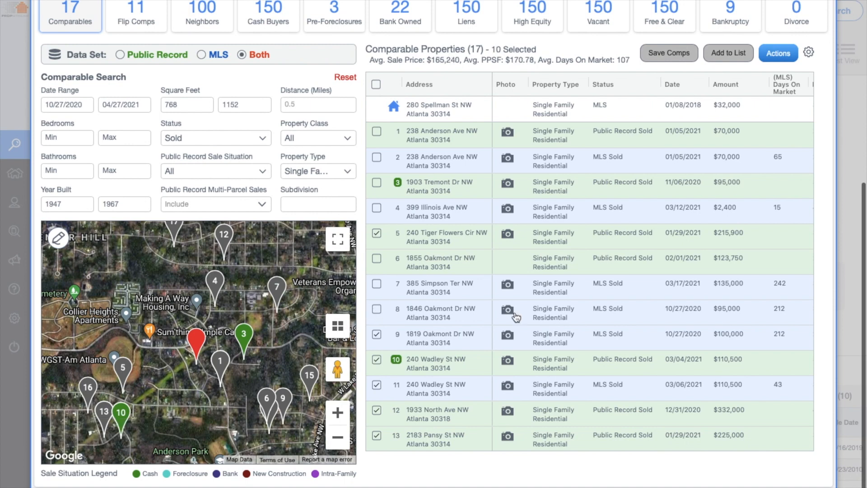
scroll(514, 310, "down", 3)
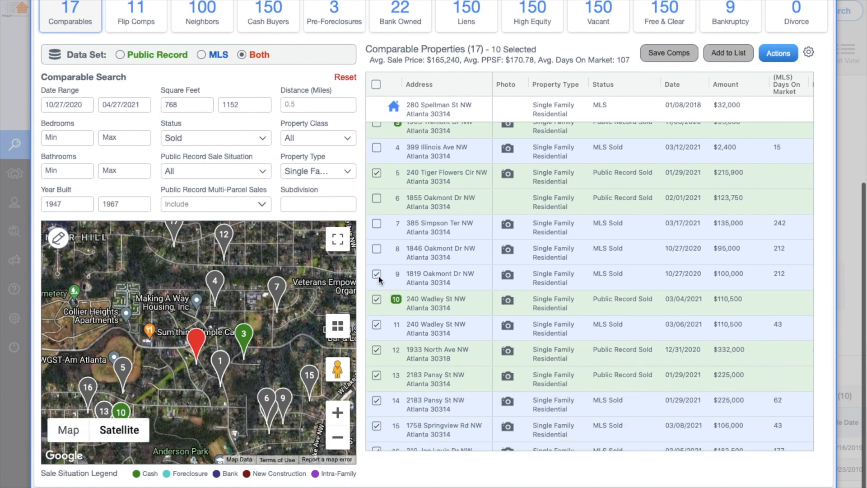
left_click(376, 274)
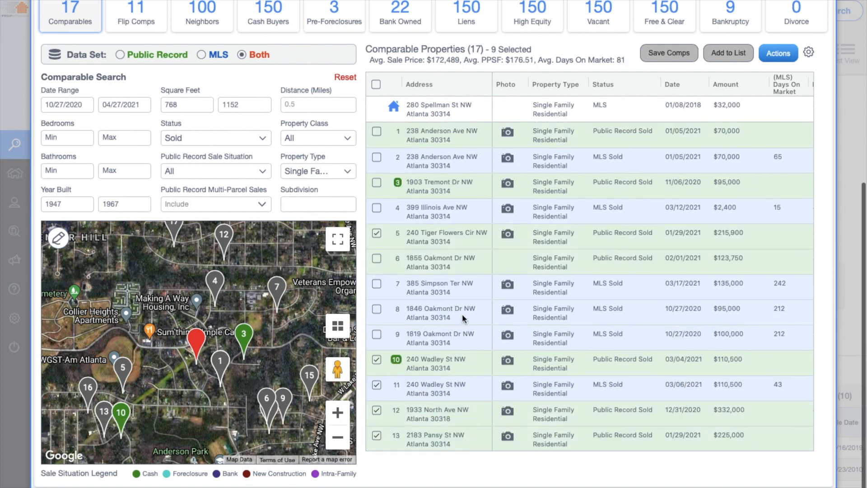
scroll(462, 313, "down", 2)
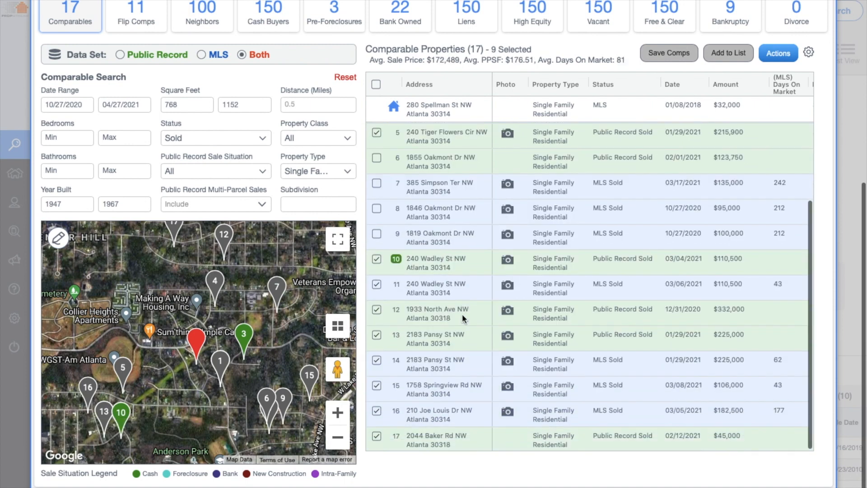
left_click(377, 258)
scroll(373, 259, "up", 5)
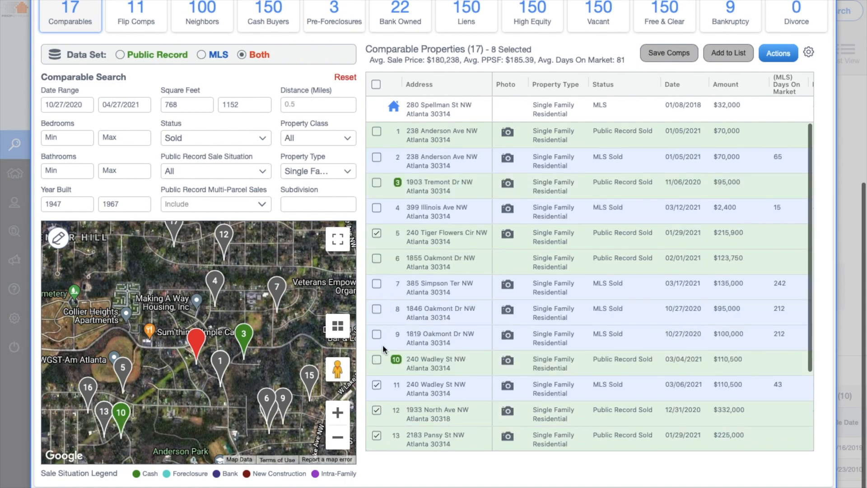
left_click(376, 385)
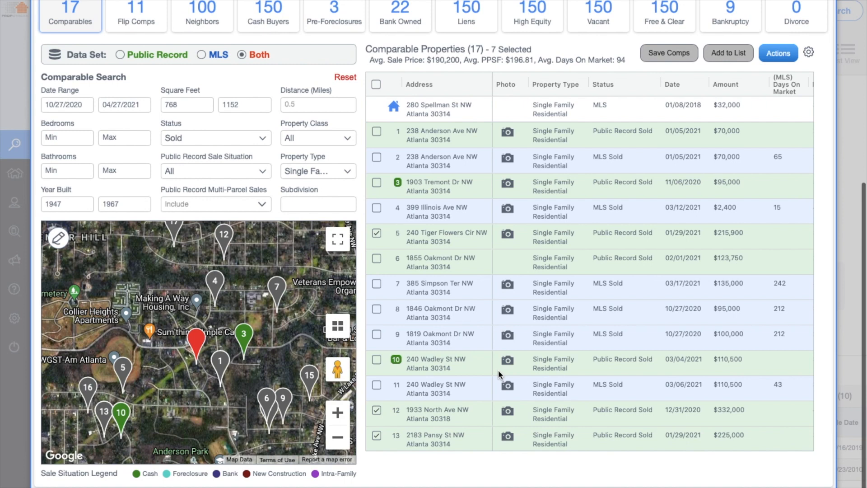
scroll(498, 369, "down", 3)
scroll(499, 374, "down", 2)
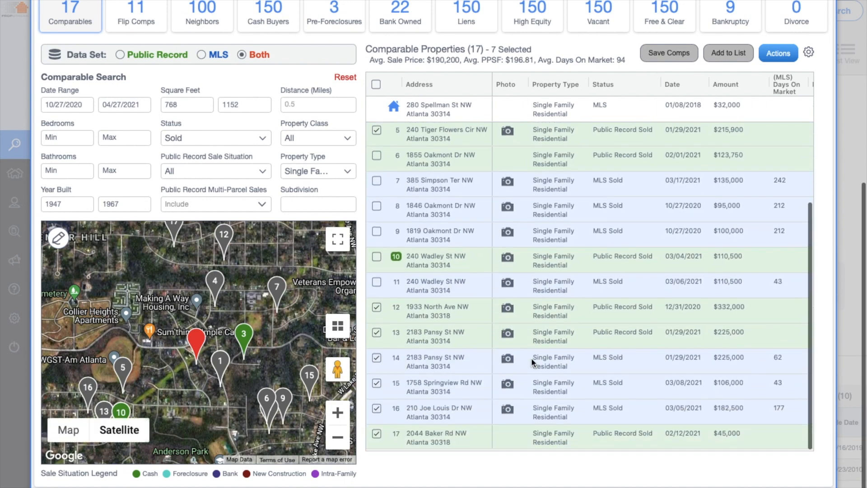
left_click(507, 309)
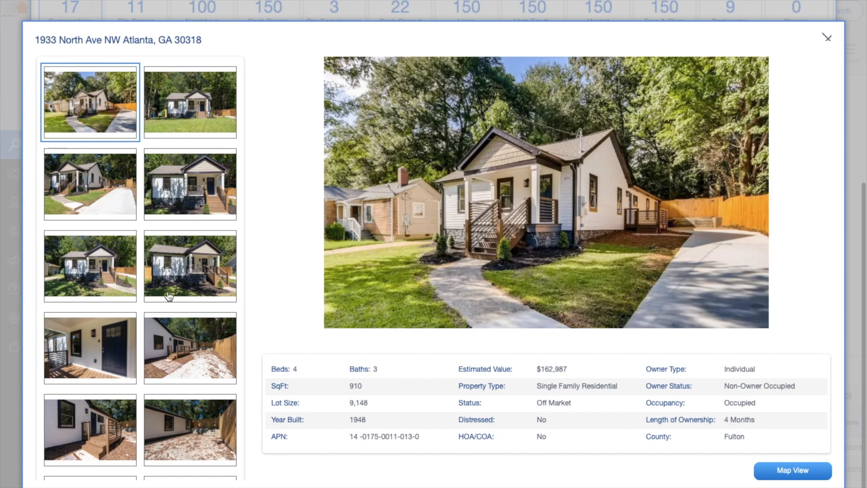
scroll(169, 296, "down", 7)
scroll(169, 296, "down", 8)
scroll(125, 219, "up", 5)
scroll(125, 218, "up", 1)
left_click(108, 178)
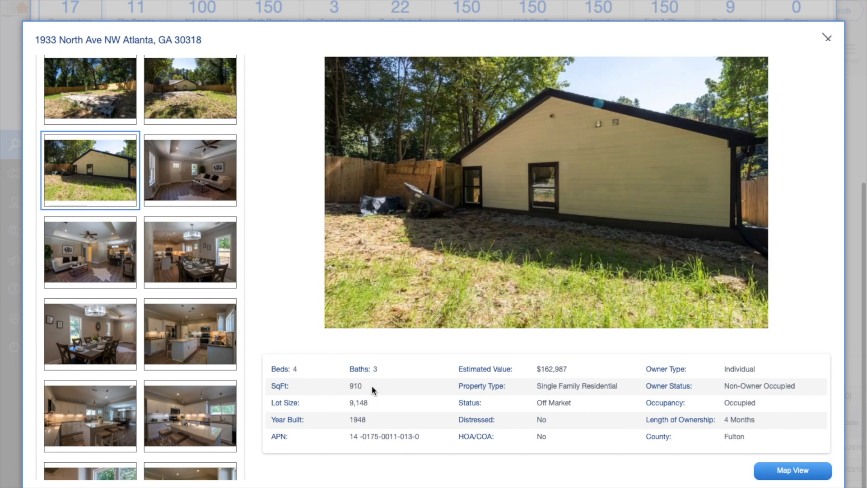
left_click(829, 39)
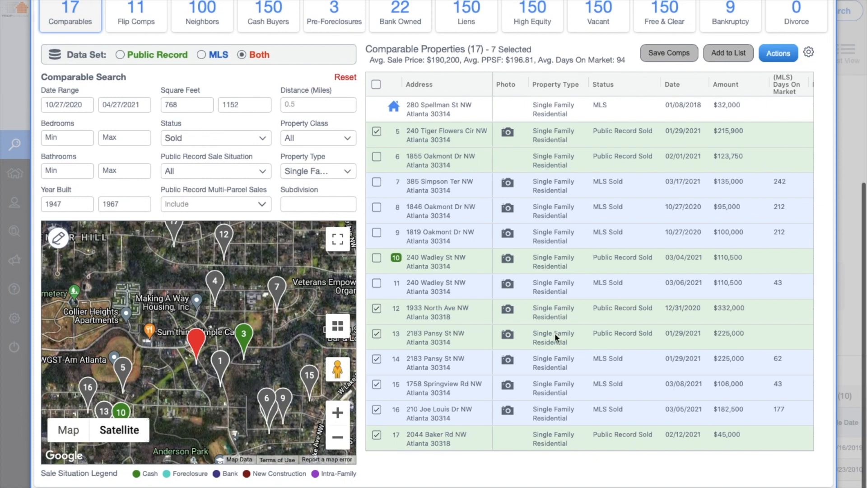
left_click(508, 337)
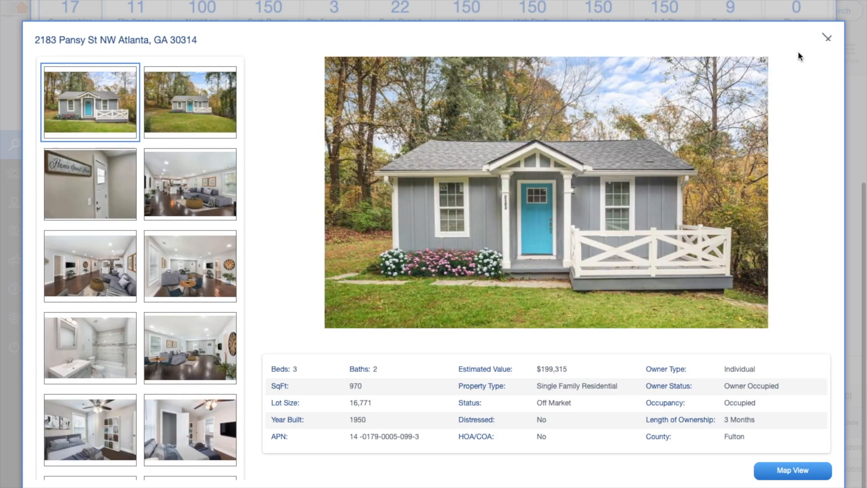
left_click(826, 38)
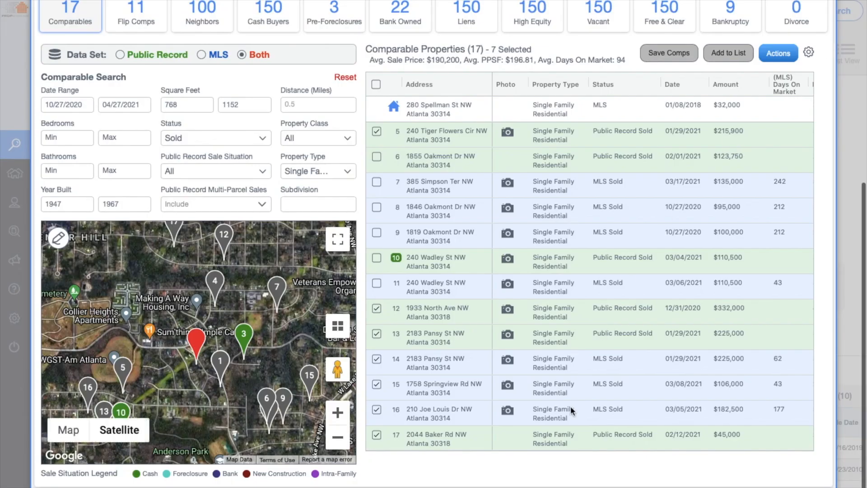
left_click(376, 334)
scroll(374, 337, "up", 3)
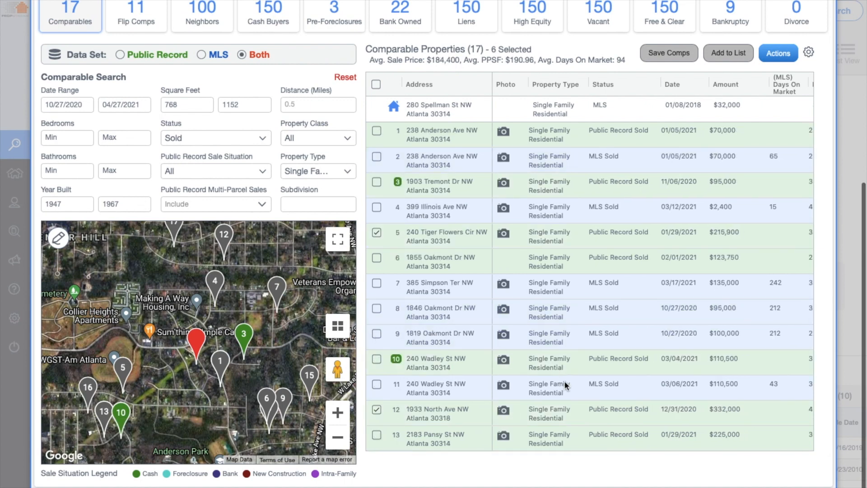
scroll(565, 380, "down", 3)
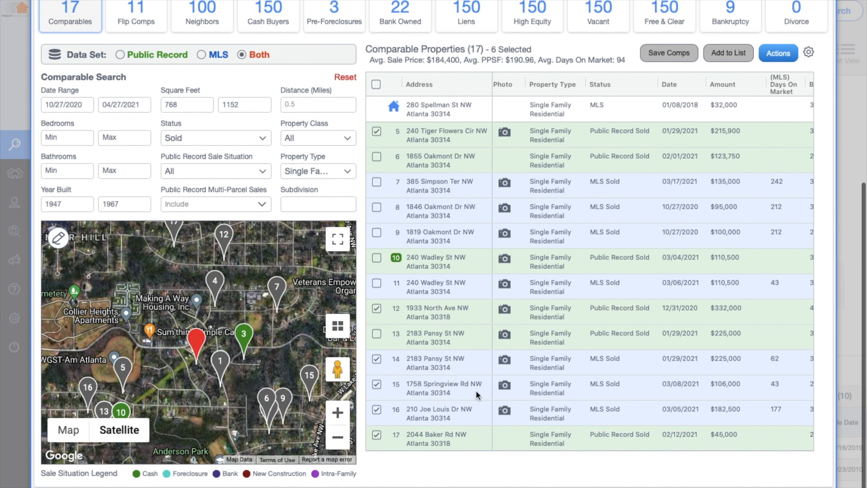
left_click(377, 385)
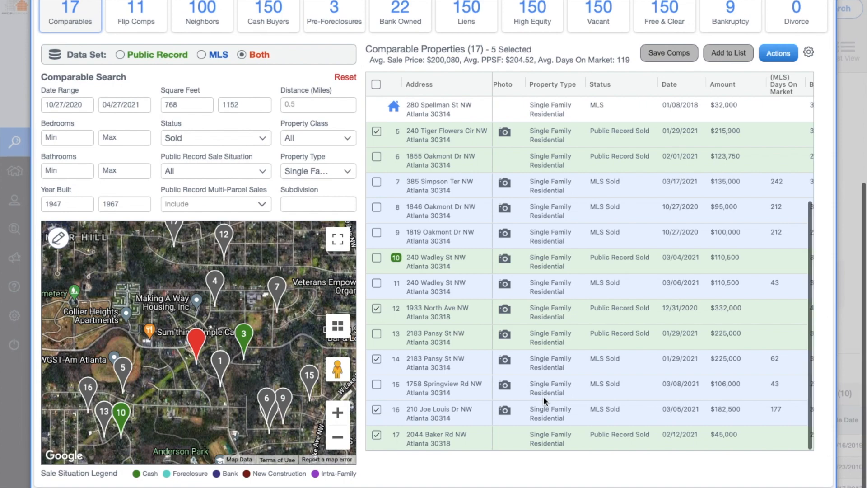
left_click(503, 412)
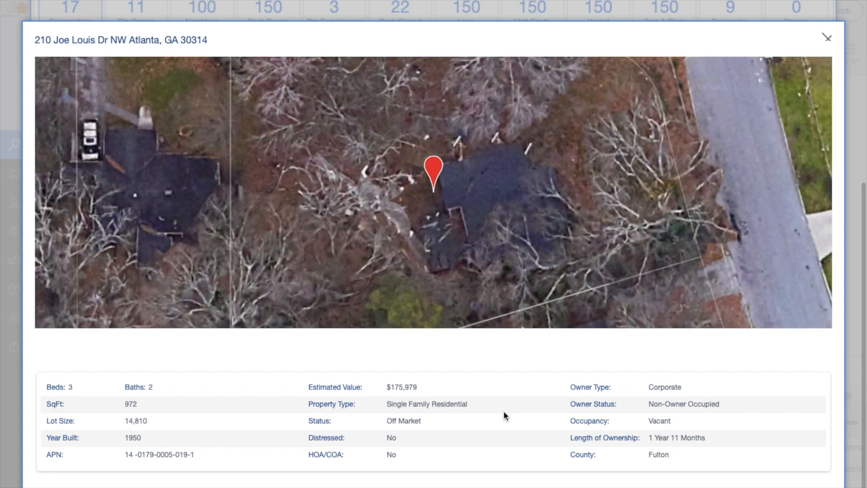
left_click(829, 39)
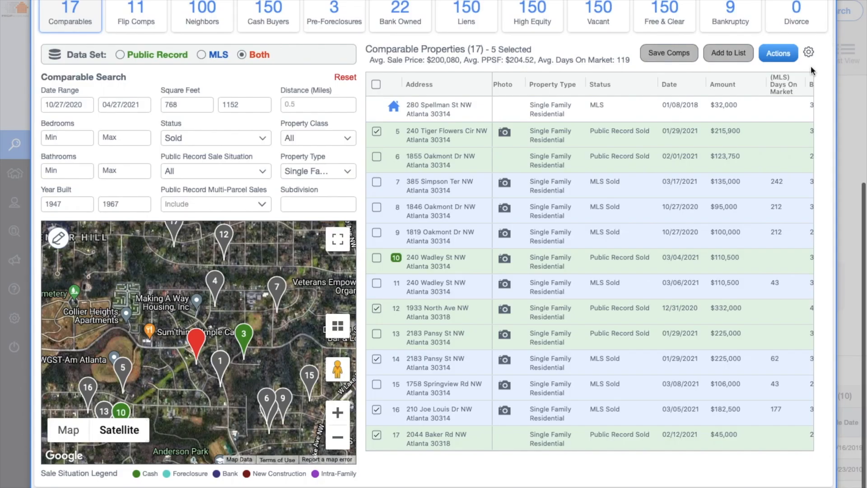
left_click(376, 435)
left_click(376, 410)
scroll(557, 320, "up", 3)
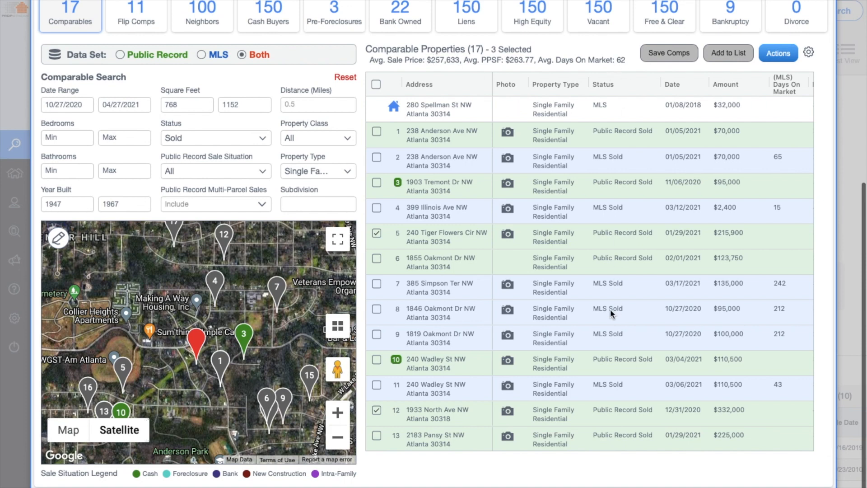
scroll(610, 308, "down", 3)
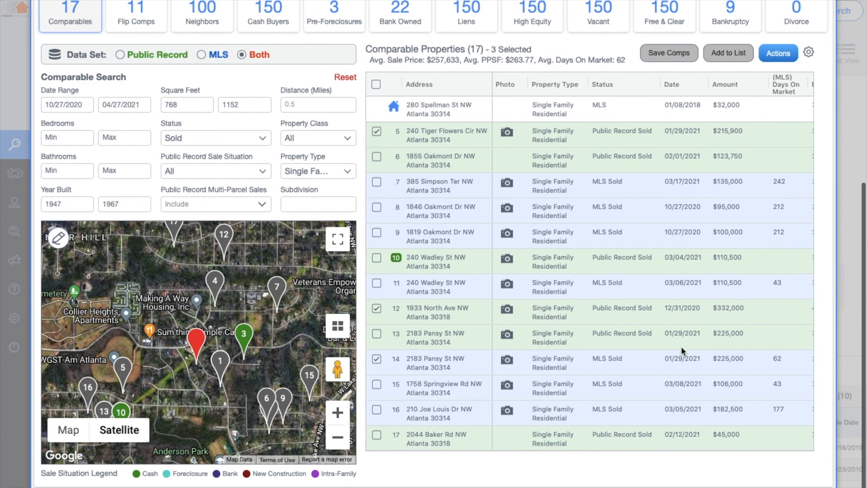
scroll(681, 346, "up", 3)
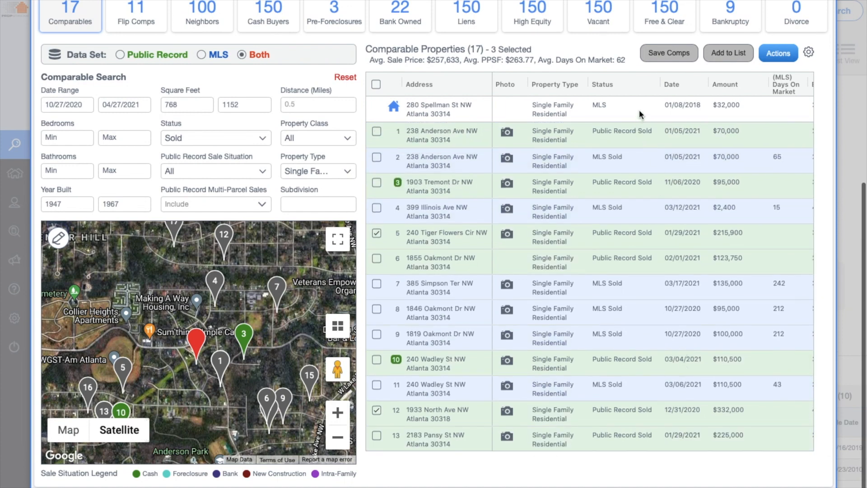
Generate the comp report from Actions > View Comp Report, downloading mls_comp_20210427_132354.pdf
scroll(643, 184, "down", 1)
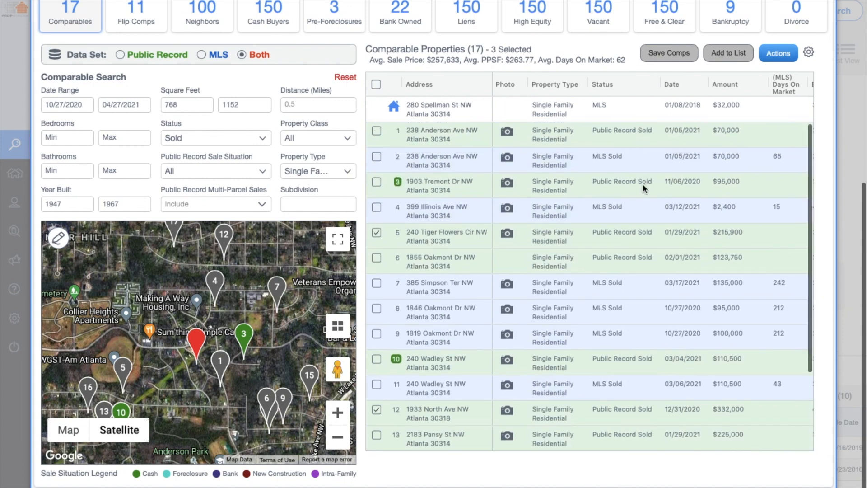
scroll(643, 183, "up", 1)
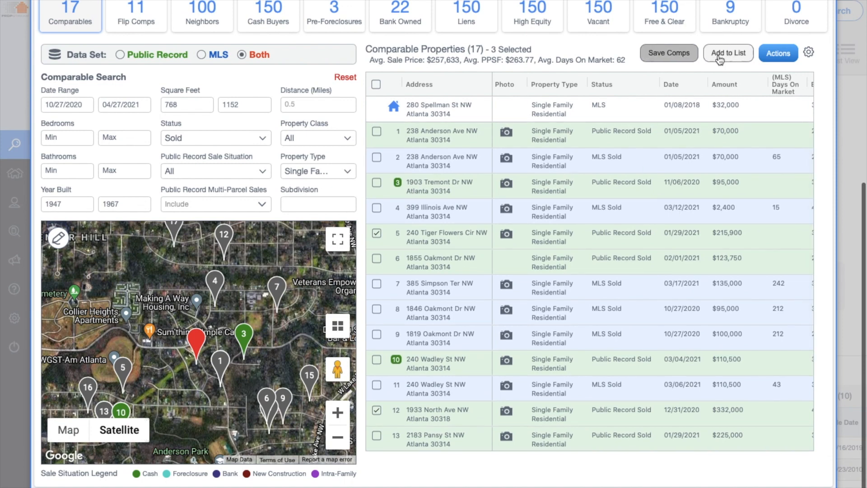
left_click(776, 61)
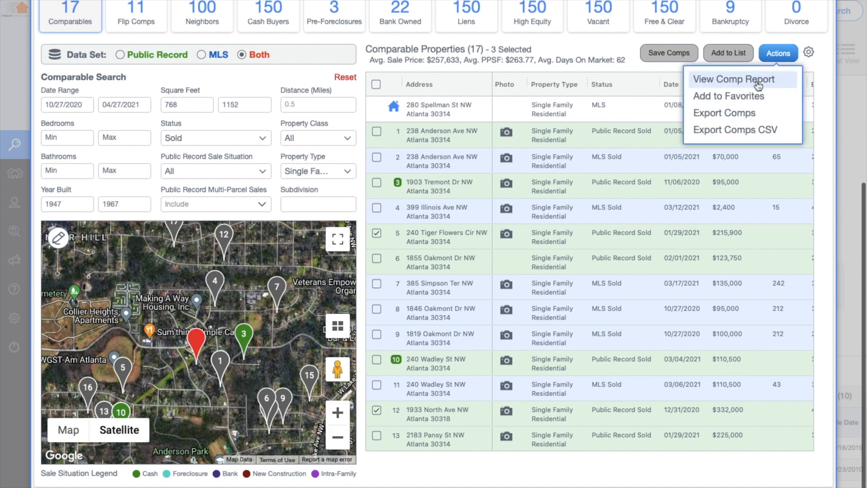
left_click(758, 81)
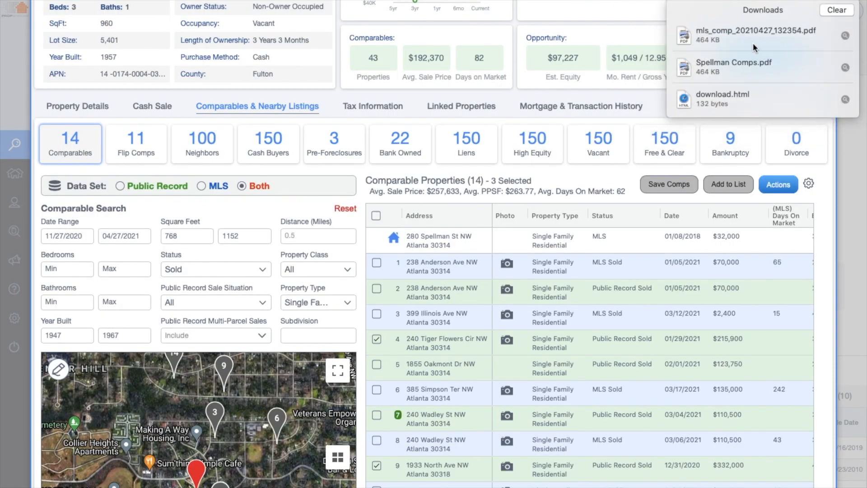
Open the downloaded mls_comp_20210427_132354.pdf report in Preview in full screen
double_click(752, 41)
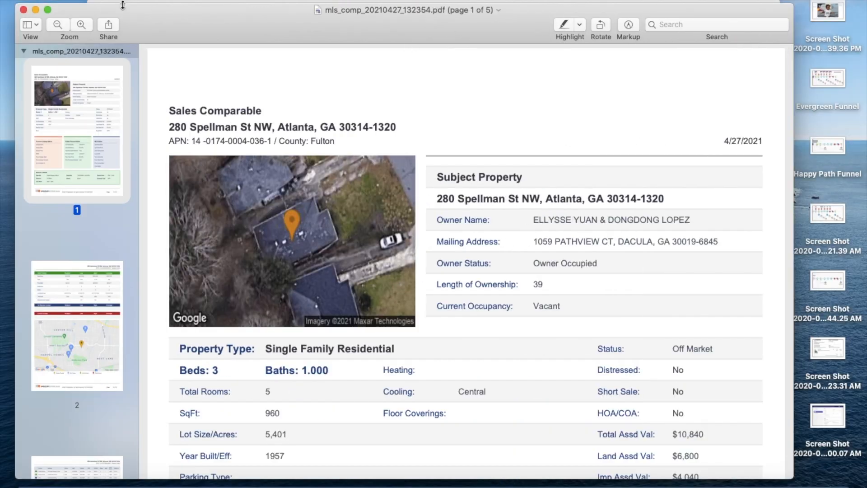
left_click(48, 9)
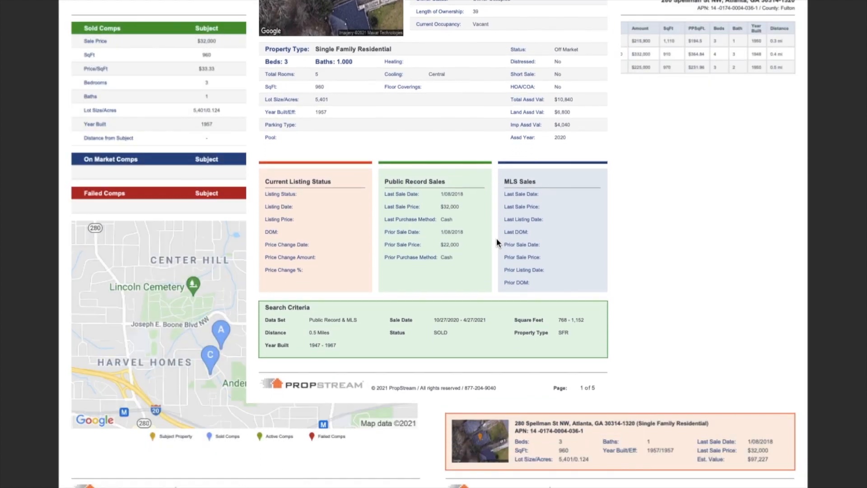
scroll(497, 239, "down", 2)
scroll(497, 239, "up", 2)
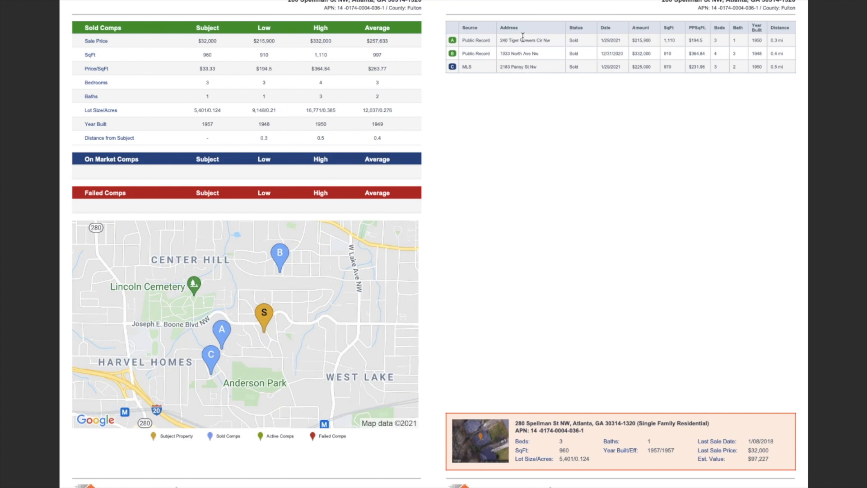
scroll(597, 226, "down", 2)
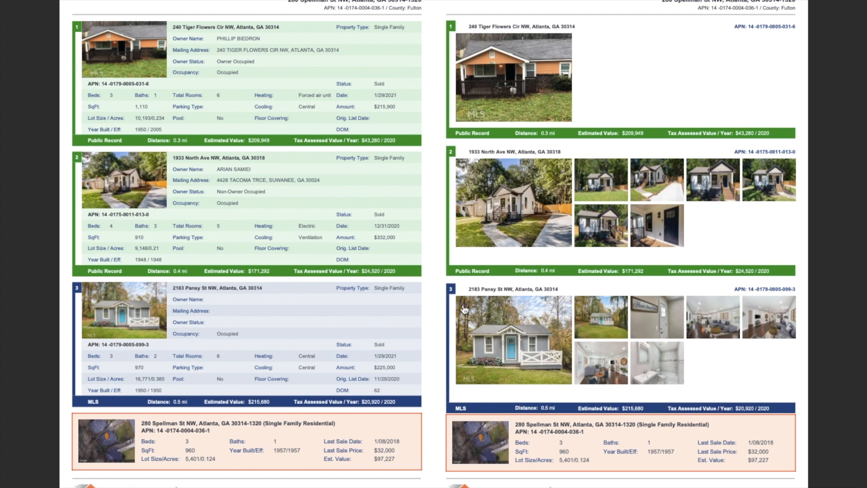
Review the report pages, then leave full screen and scroll to page 2
scroll(461, 285, "right", 3)
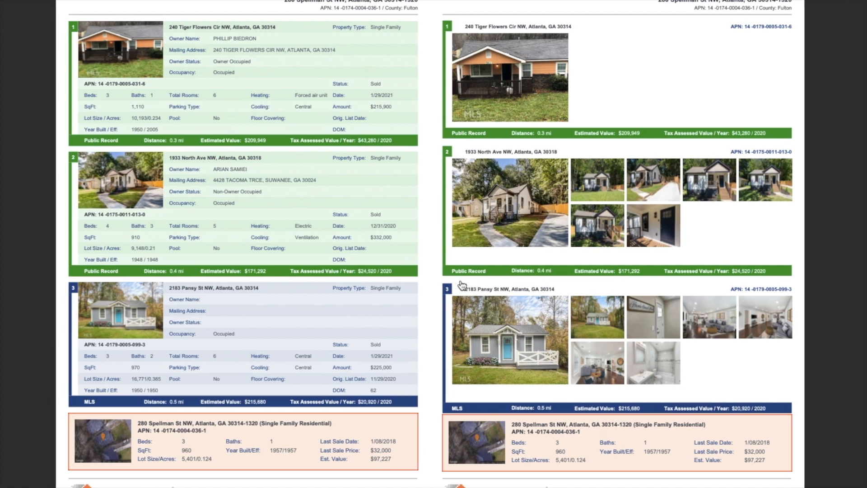
scroll(461, 281, "right", 3)
scroll(461, 281, "up", 10)
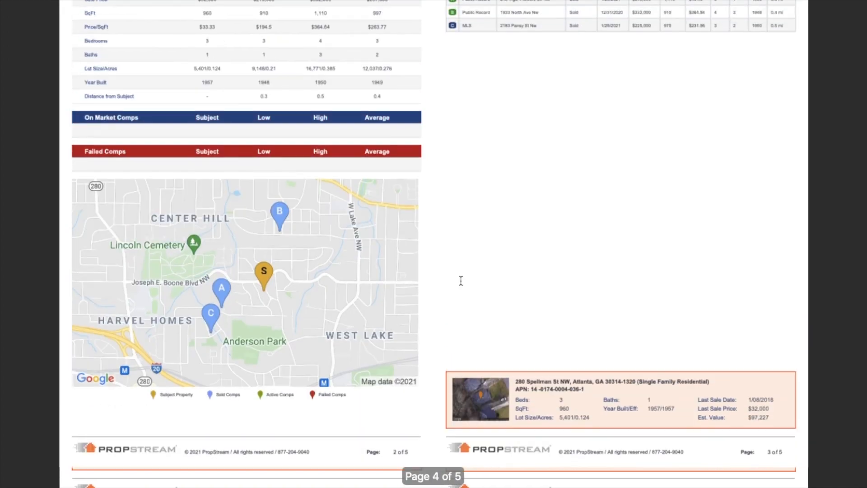
scroll(461, 281, "down", 10)
scroll(460, 281, "up", 10)
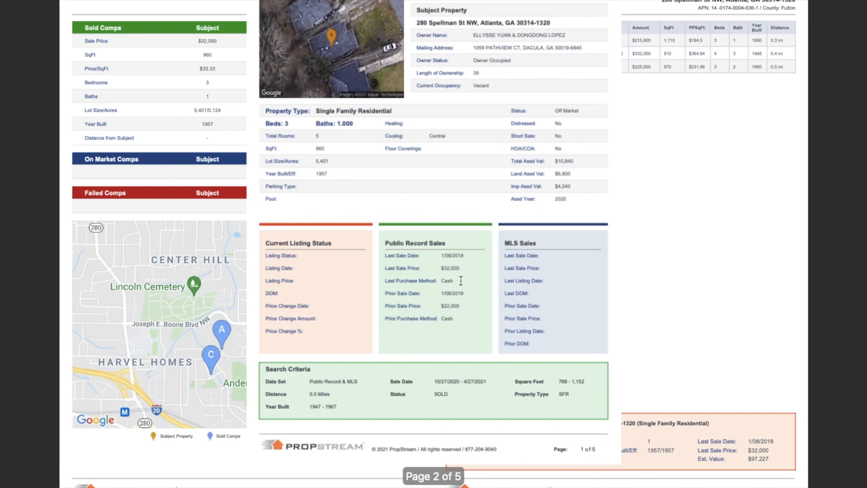
key("Escape")
scroll(461, 281, "down", 15)
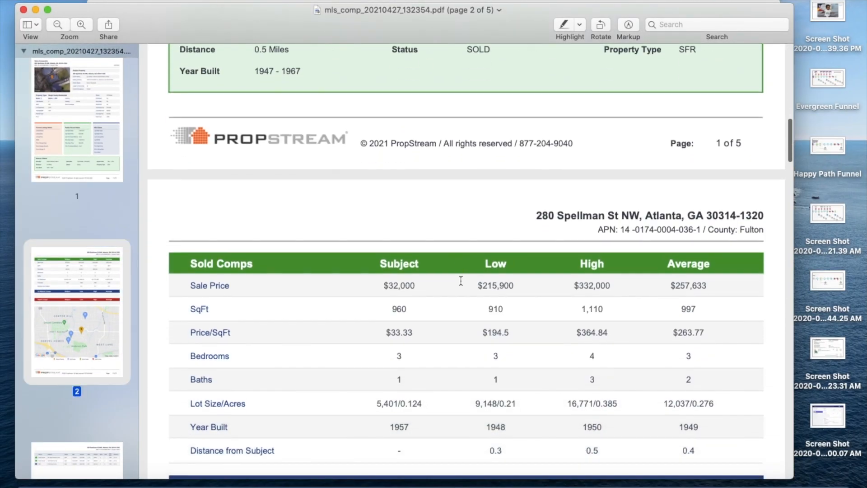
scroll(461, 280, "down", 5)
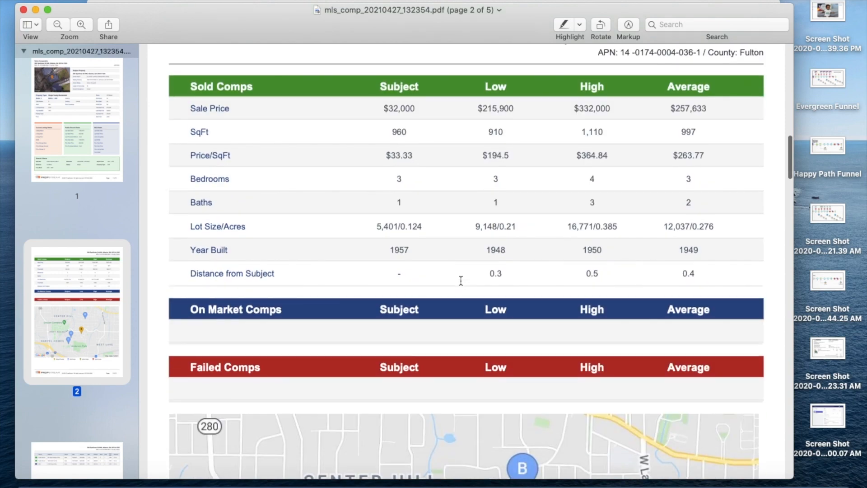
scroll(461, 281, "up", 1)
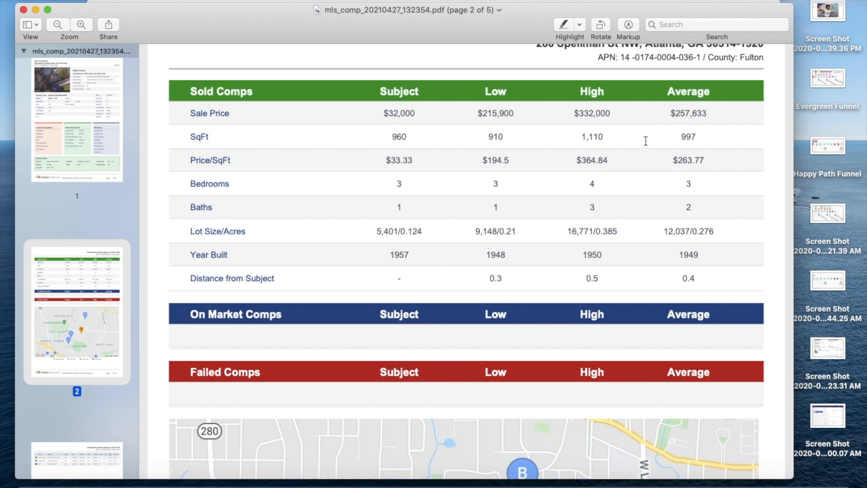
scroll(568, 237, "down", 8)
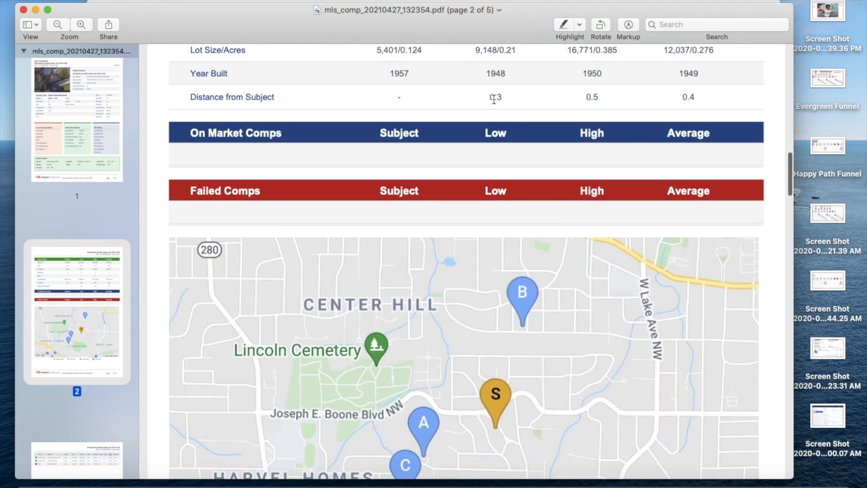
scroll(569, 190, "down", 10)
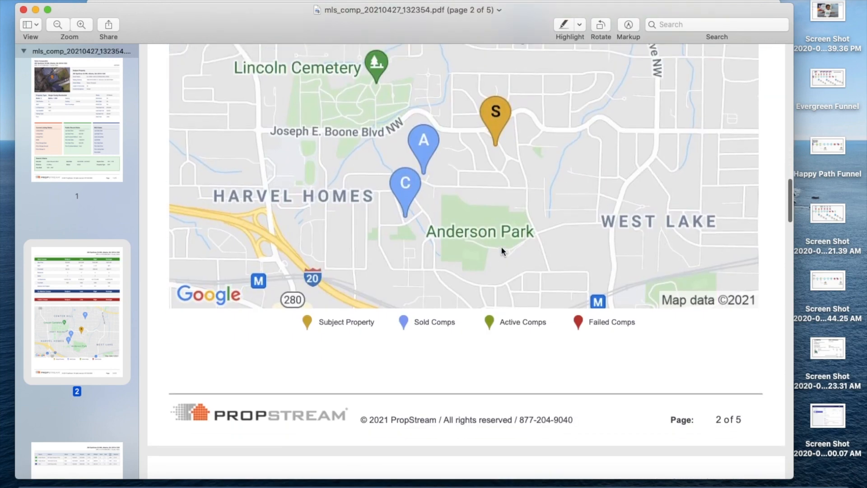
scroll(501, 248, "up", 3)
scroll(407, 173, "up", 3)
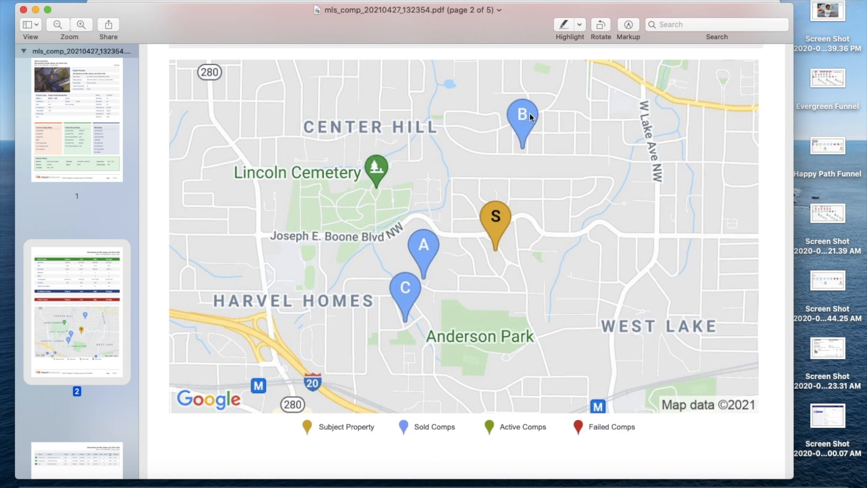
scroll(520, 123, "up", 7)
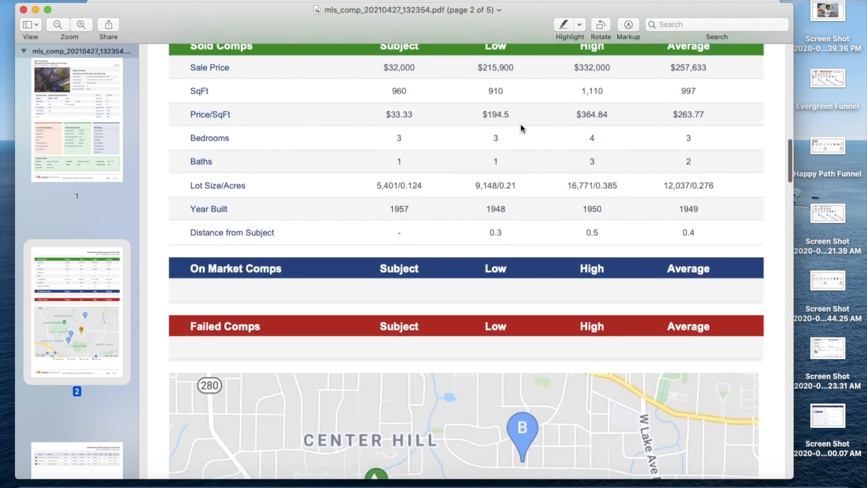
scroll(520, 123, "down", 6)
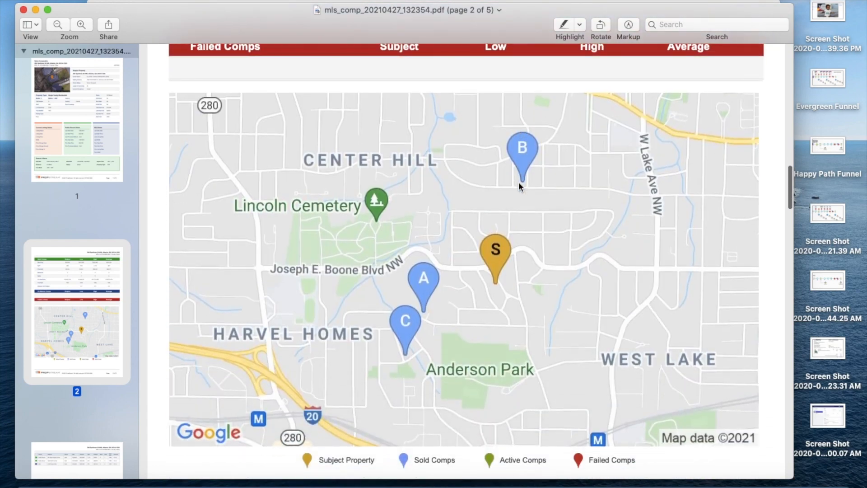
scroll(481, 297, "down", 2)
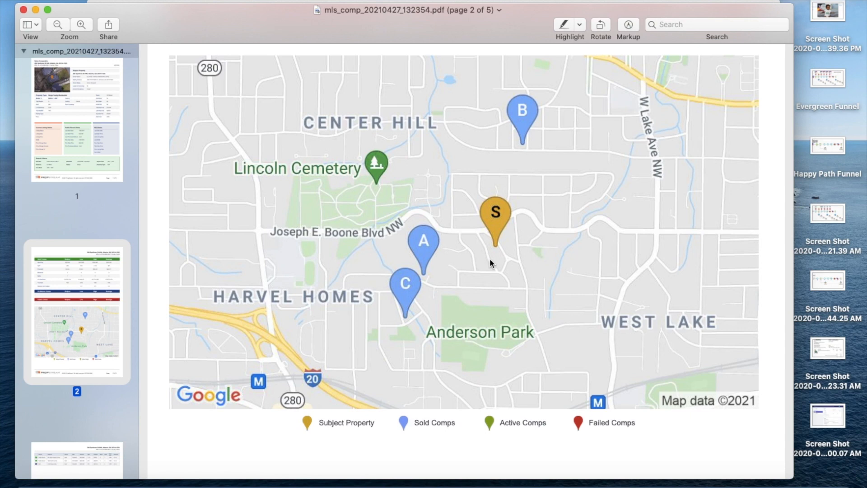
scroll(489, 258, "down", 10)
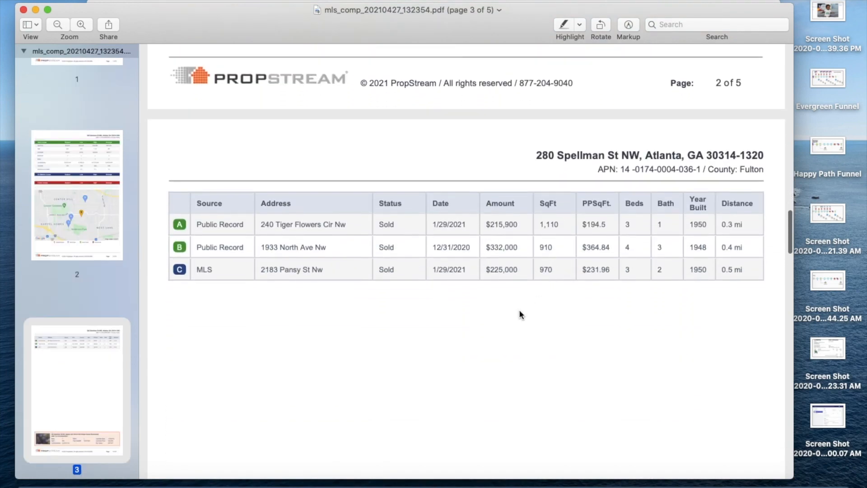
scroll(519, 310, "down", 5)
scroll(519, 310, "up", 3)
scroll(519, 309, "down", 10)
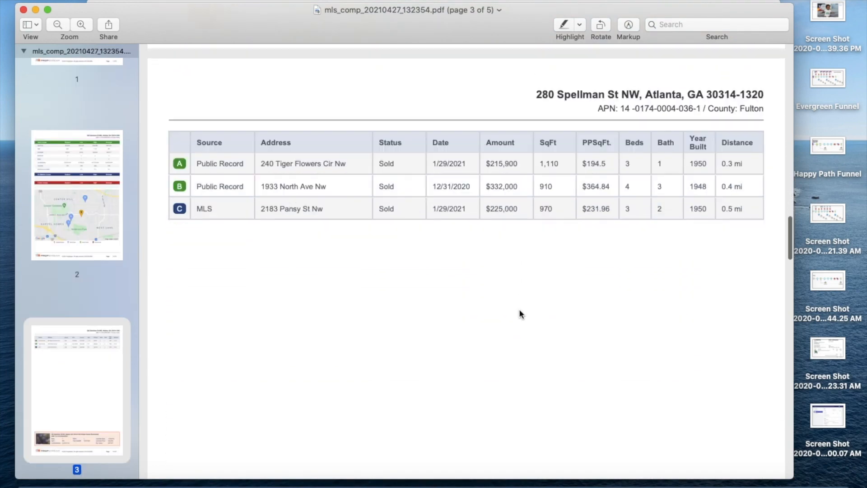
scroll(519, 312, "down", 10)
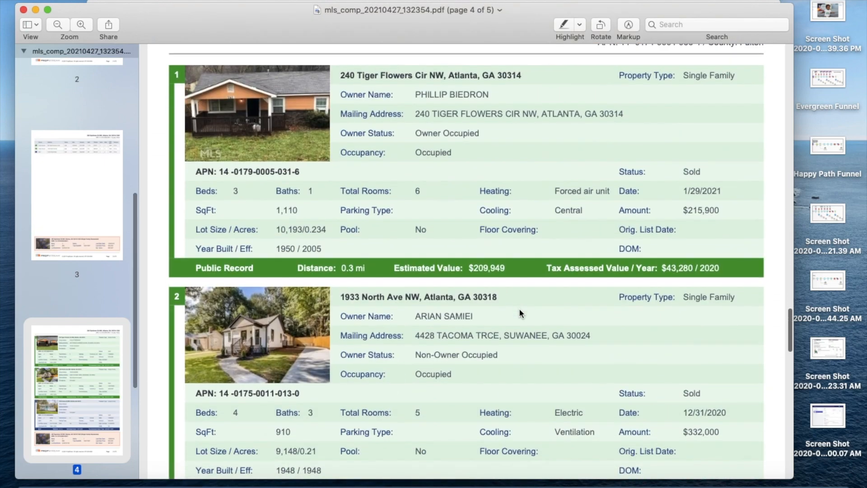
scroll(406, 267, "down", 8)
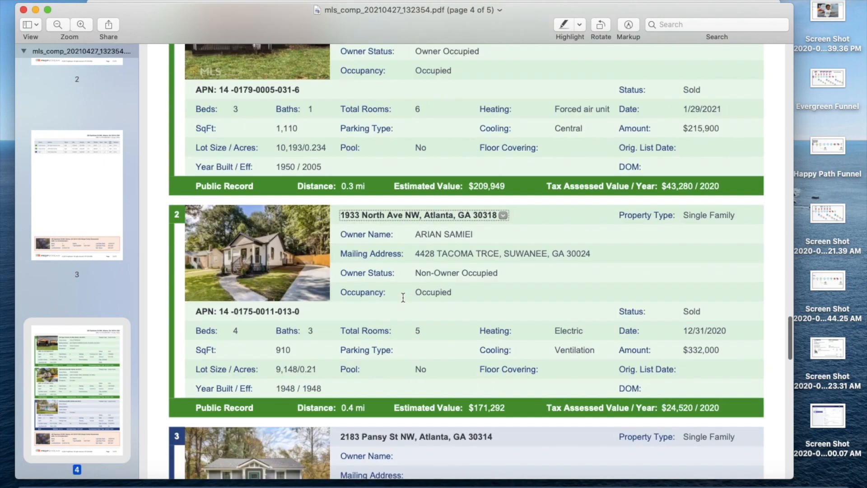
scroll(403, 298, "down", 15)
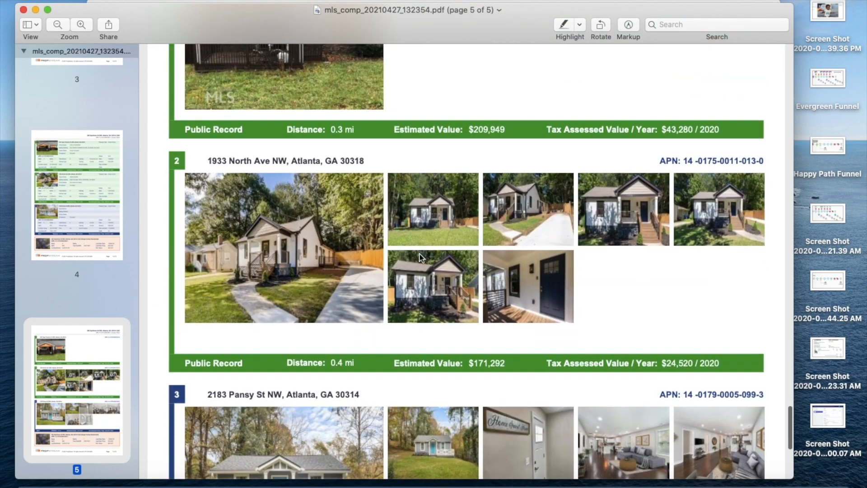
scroll(420, 256, "down", 7)
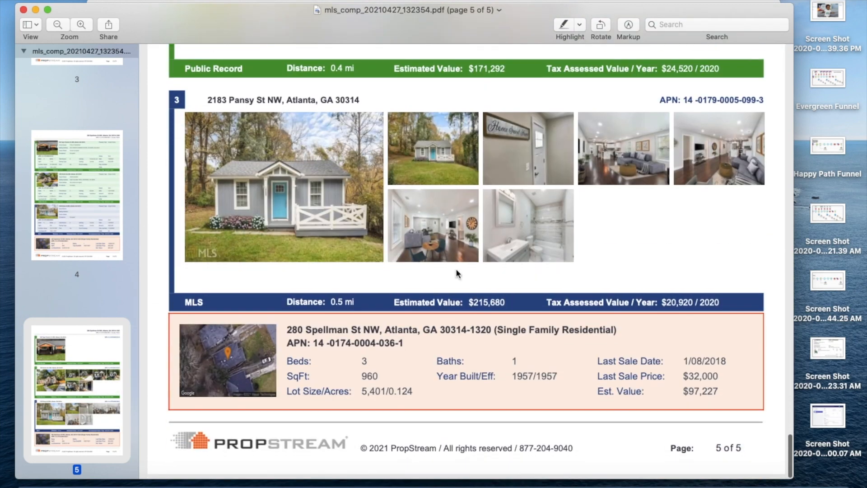
scroll(456, 270, "up", 20)
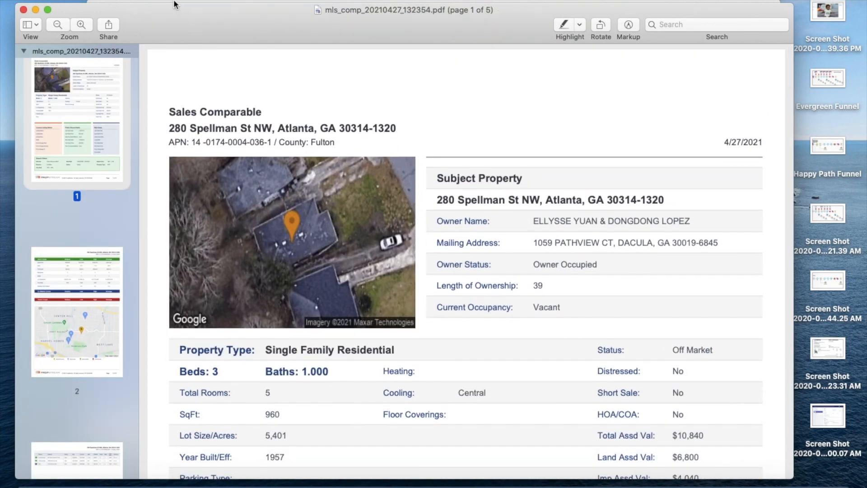
left_click(76, 1)
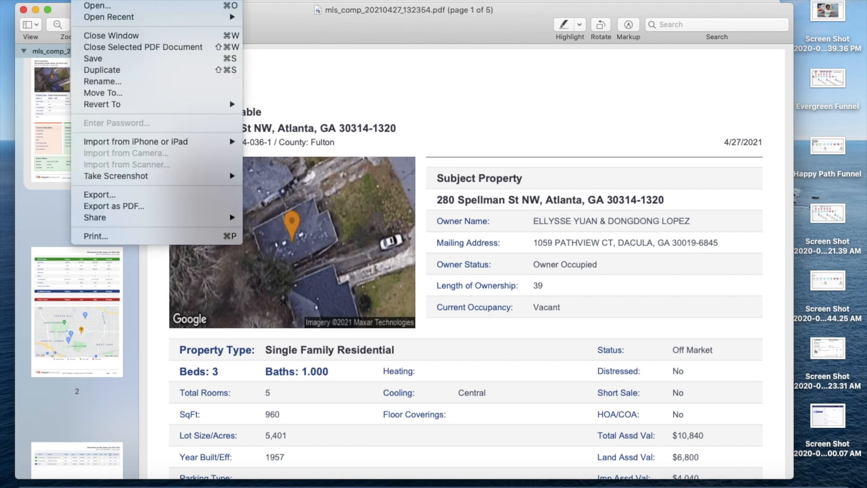
left_click(116, 83)
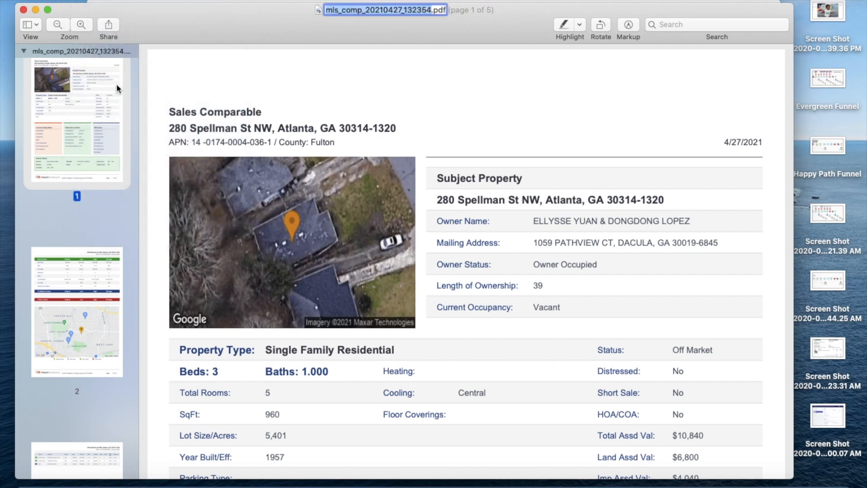
left_click(380, 93)
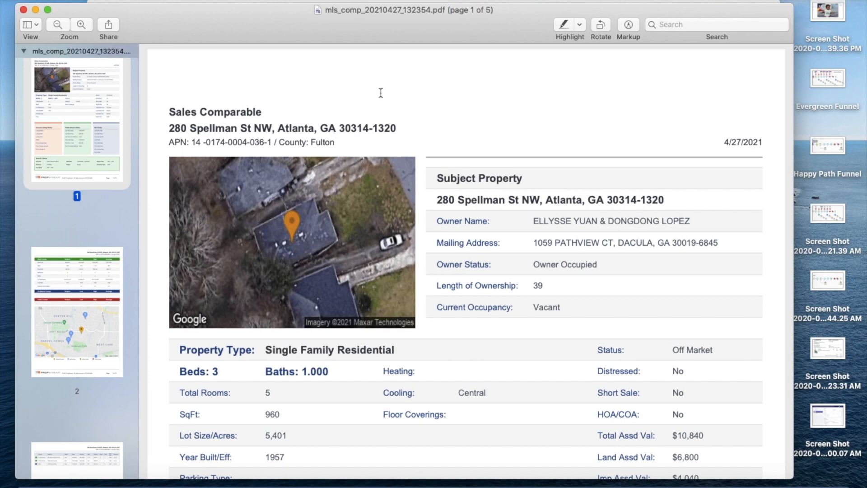